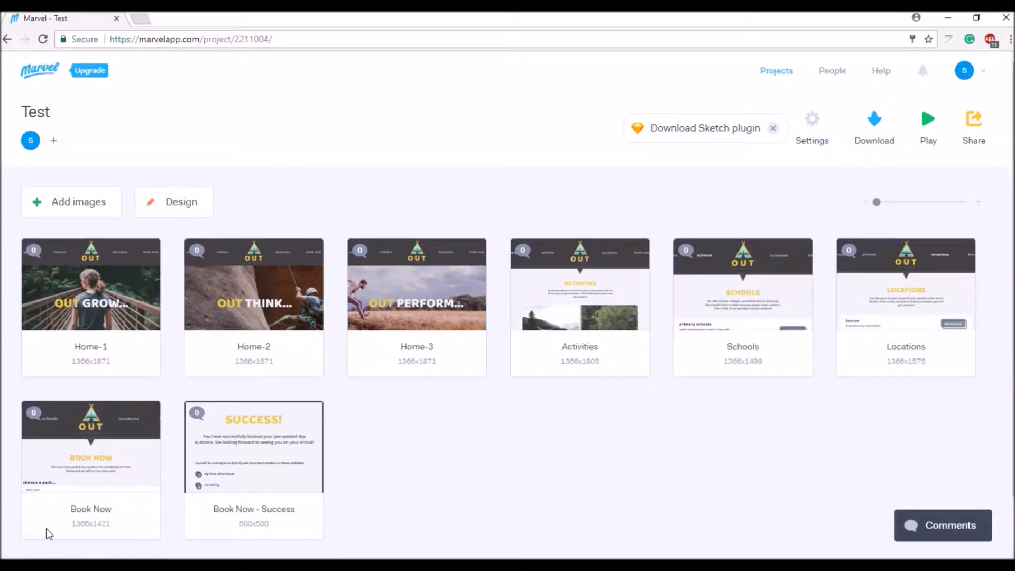
Open the Home-1 screen in the prototype editor and zoom the preview out to 75%
{"action": "mouse_move", "coordinate": [87, 284]}
{"action": "left_click", "coordinate": [96, 291]}
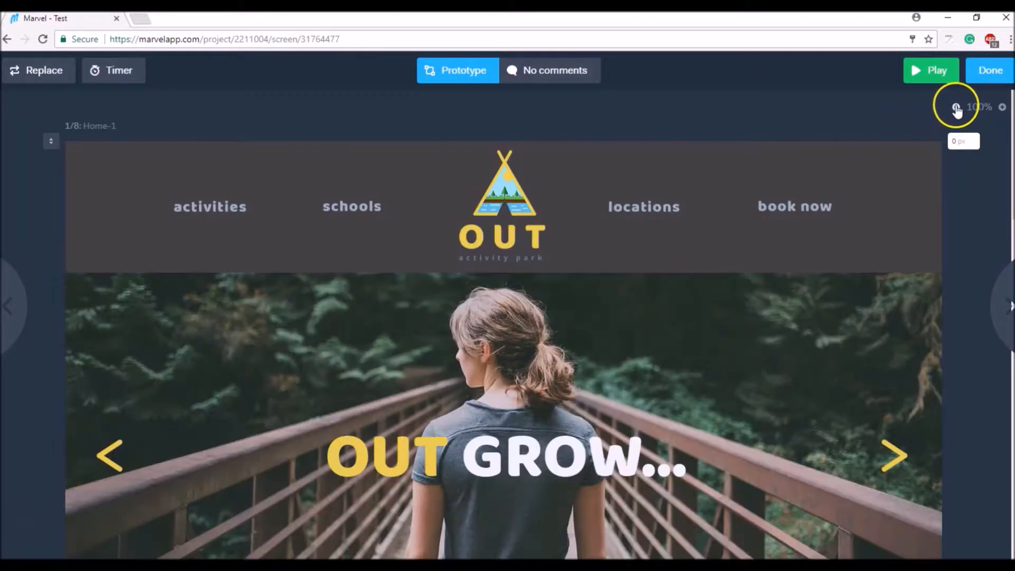
{"action": "left_click", "coordinate": [956, 108]}
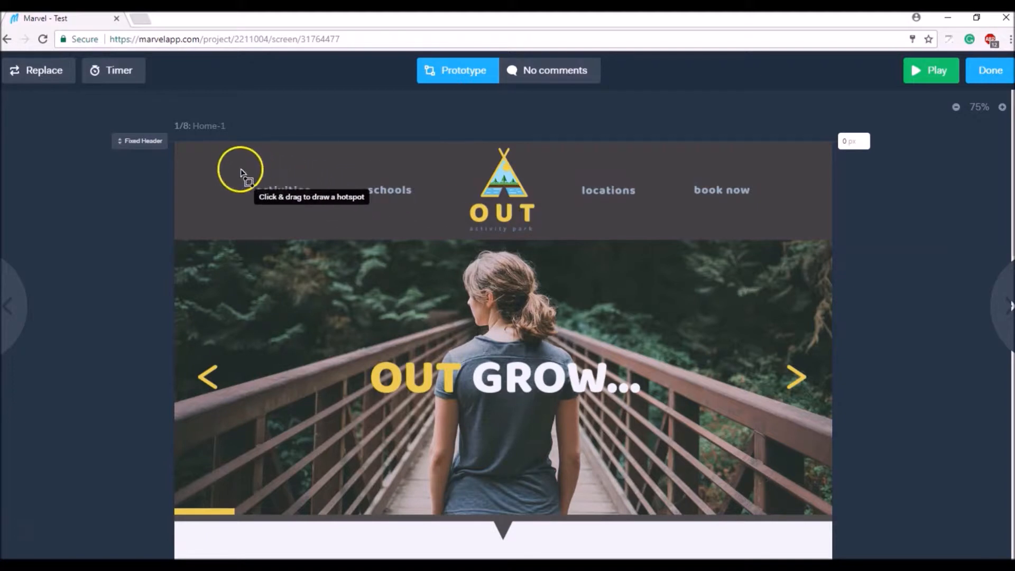
Add an activities header hotspot linked to the Activities screen, then draw one over the OUT logo
{"action": "left_click_drag", "start_coordinate": [233, 169], "coordinate": [328, 212]}
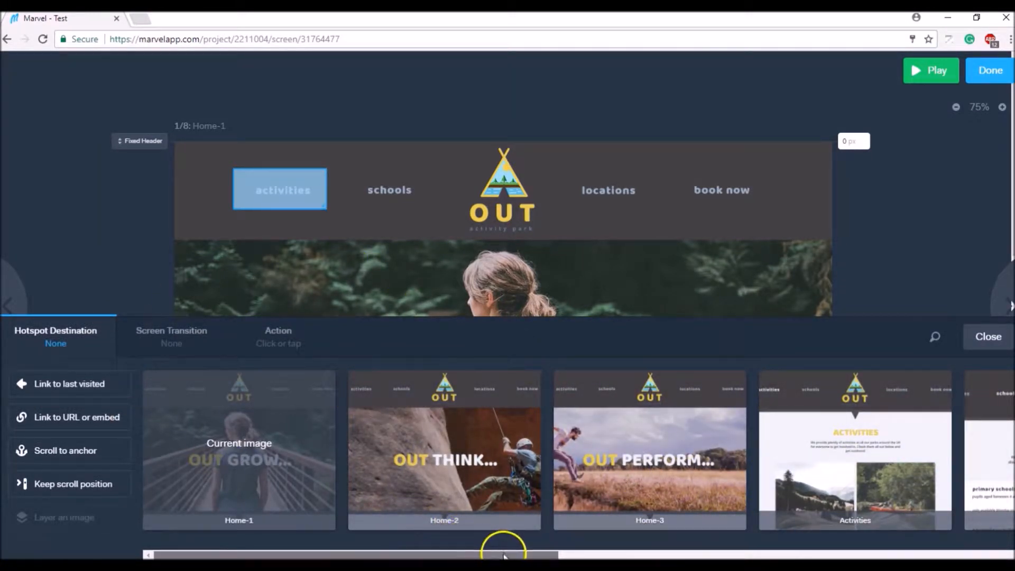
{"action": "left_click_drag", "start_coordinate": [503, 555], "coordinate": [579, 556]}
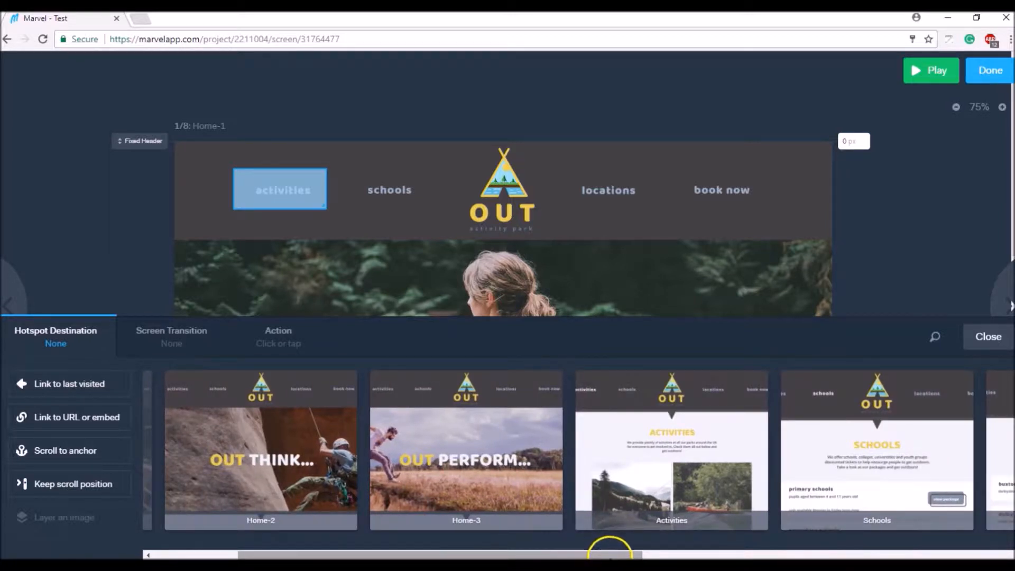
{"action": "left_click", "coordinate": [698, 486]}
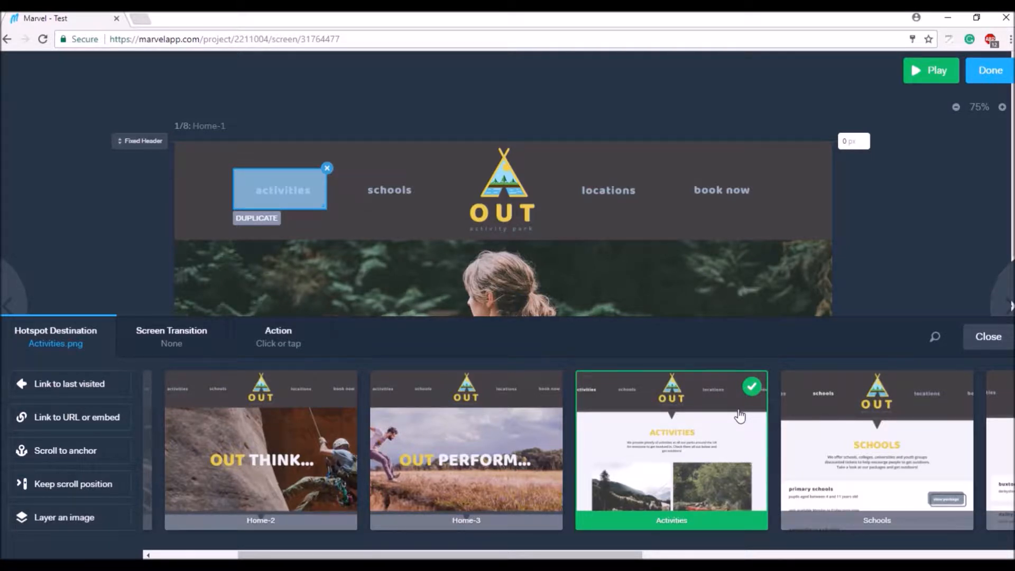
{"action": "left_click", "coordinate": [260, 222]}
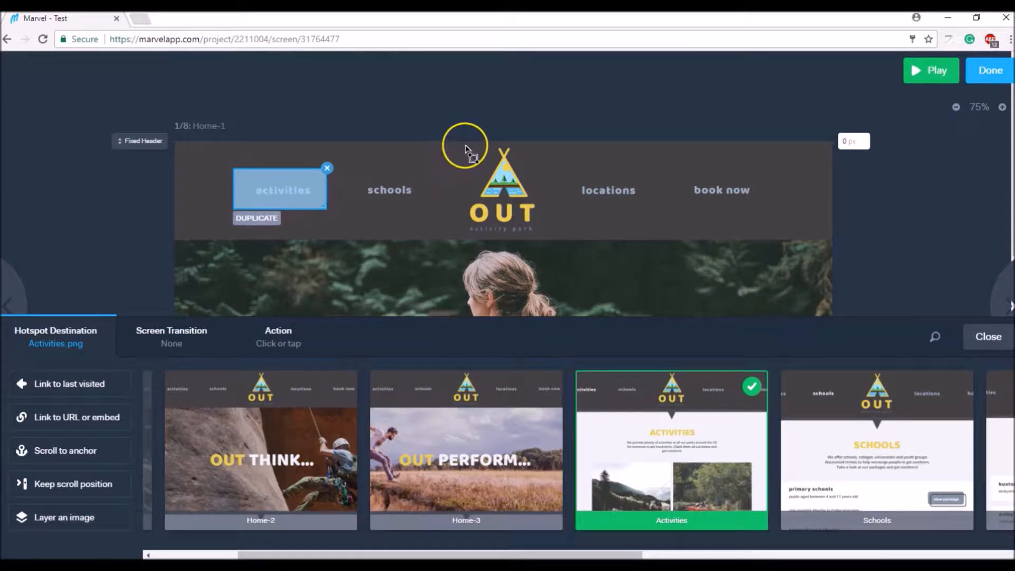
{"action": "left_click_drag", "start_coordinate": [465, 147], "coordinate": [545, 240]}
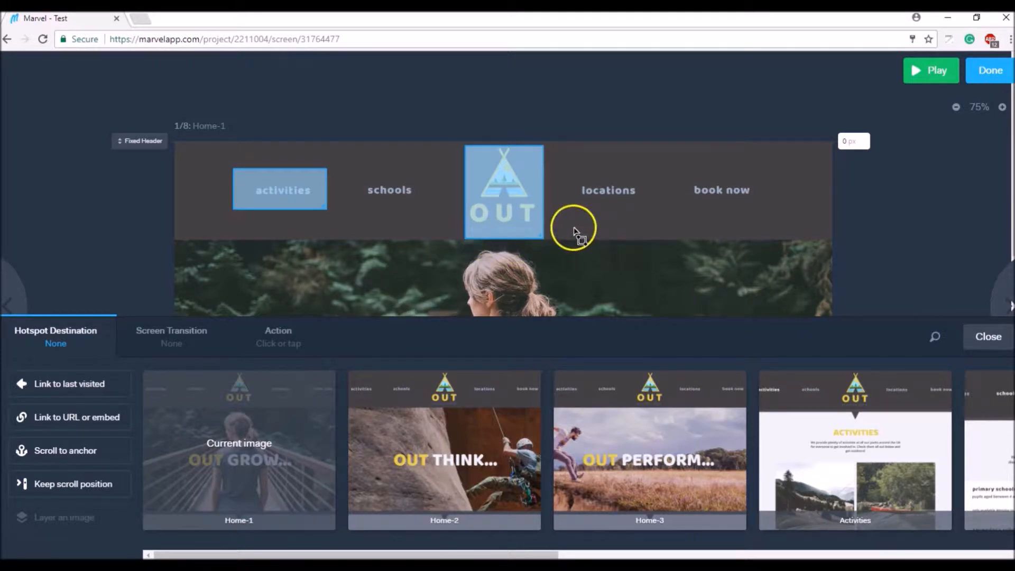
Delete the unlinked logo hotspot and, on Home-2, draw an OUT logo hotspot linked to Home-1
{"action": "key", "text": "Delete"}
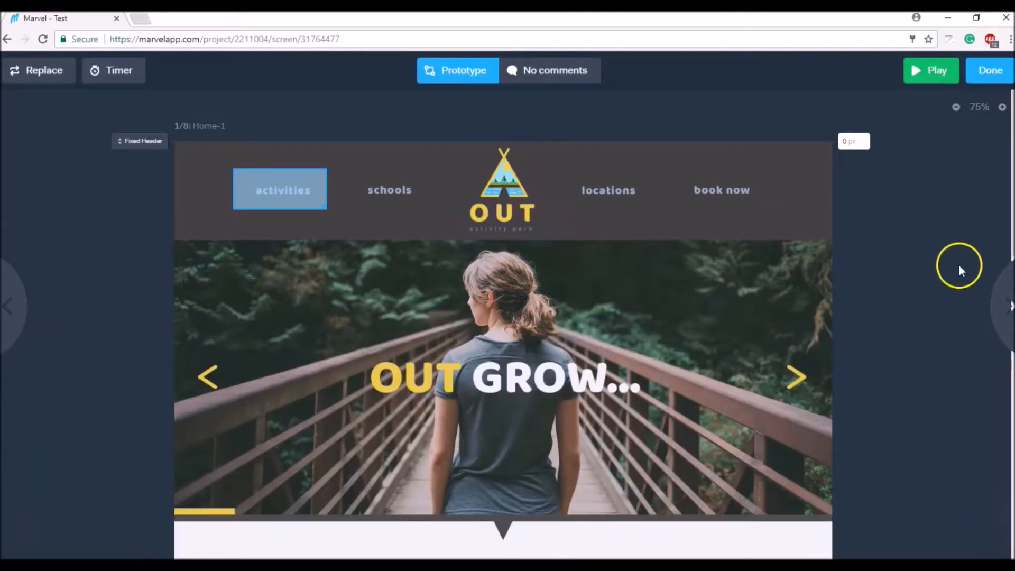
{"action": "left_click", "coordinate": [1004, 297]}
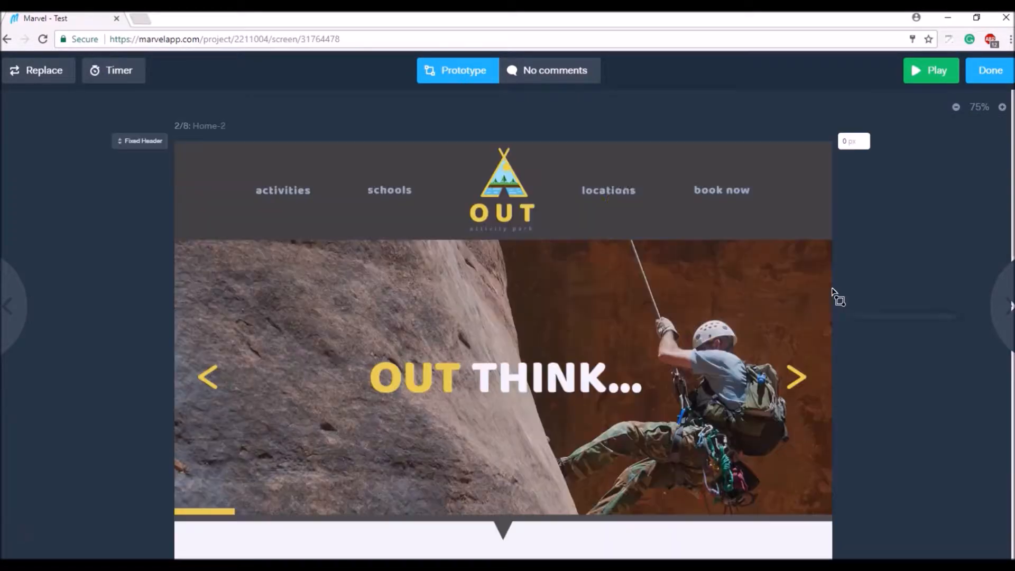
{"action": "left_click_drag", "start_coordinate": [471, 148], "coordinate": [548, 238]}
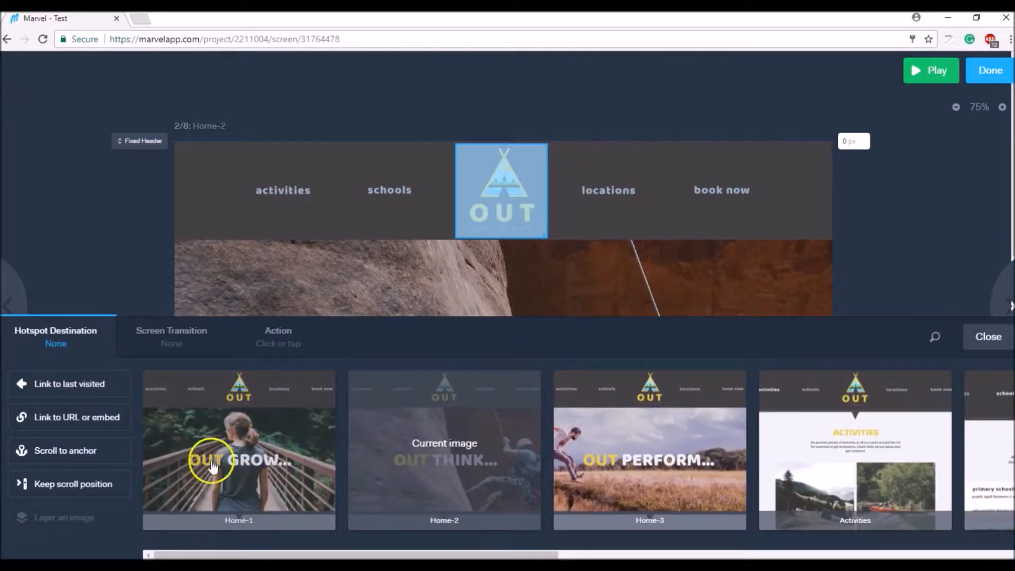
{"action": "left_click", "coordinate": [280, 492]}
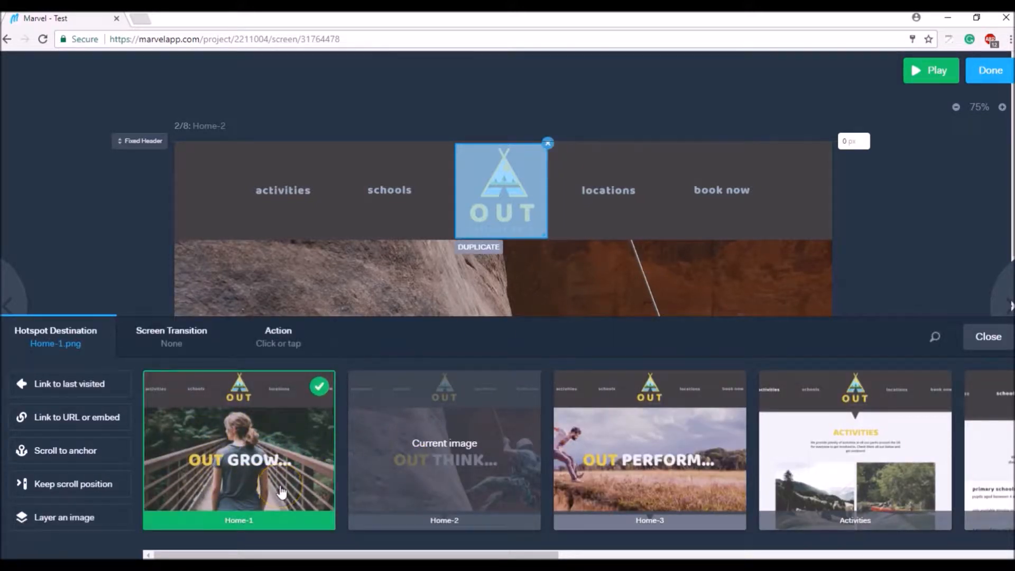
Duplicate the logo hotspot onto Home-1, Home-3, Activities, Schools, Locations and Book Now, then return to Home-1
{"action": "left_click", "coordinate": [489, 256]}
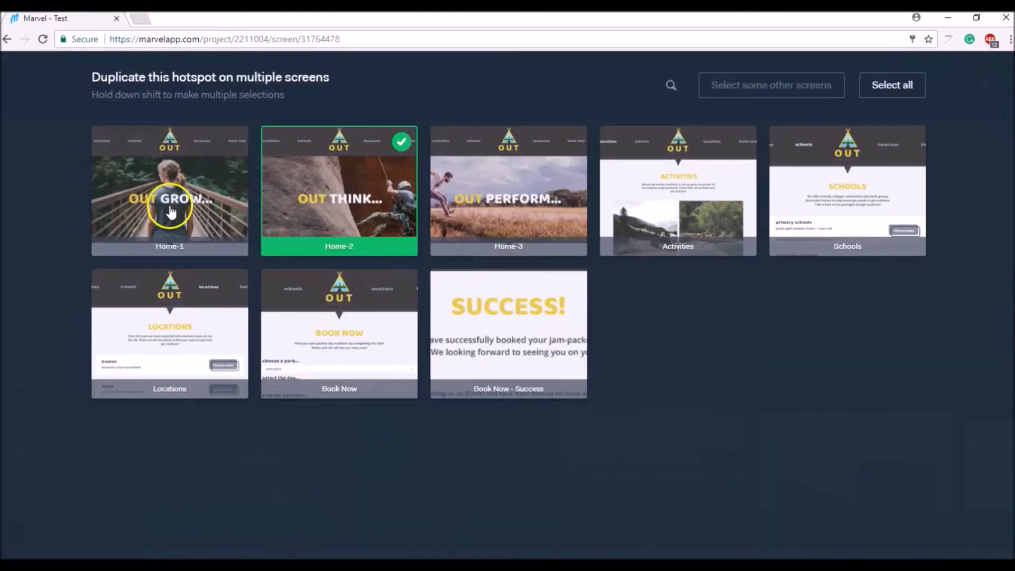
{"action": "left_click", "coordinate": [171, 212], "text": "shift"}
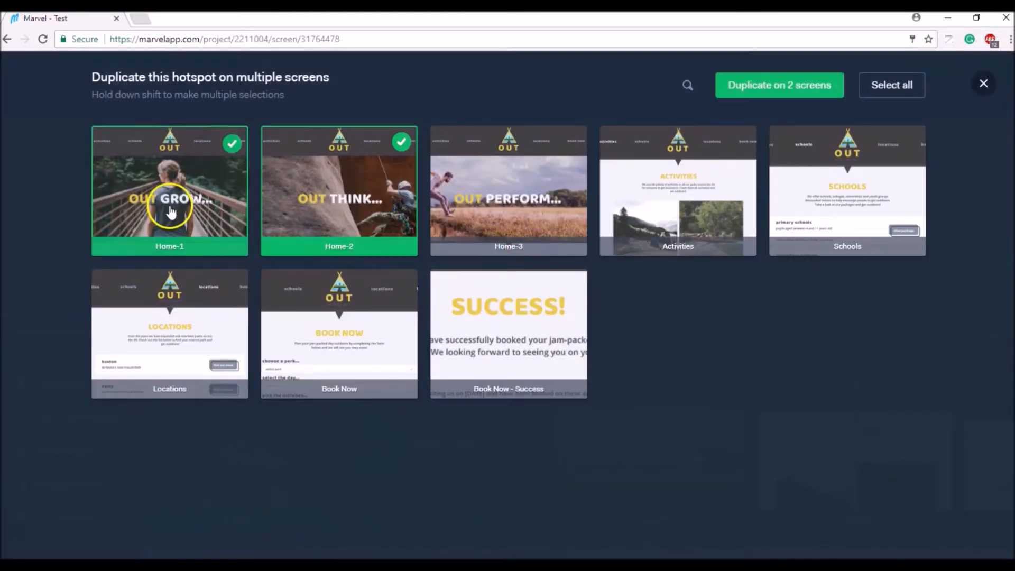
{"action": "left_click", "coordinate": [502, 180], "text": "shift"}
{"action": "left_click", "coordinate": [737, 181], "text": "shift"}
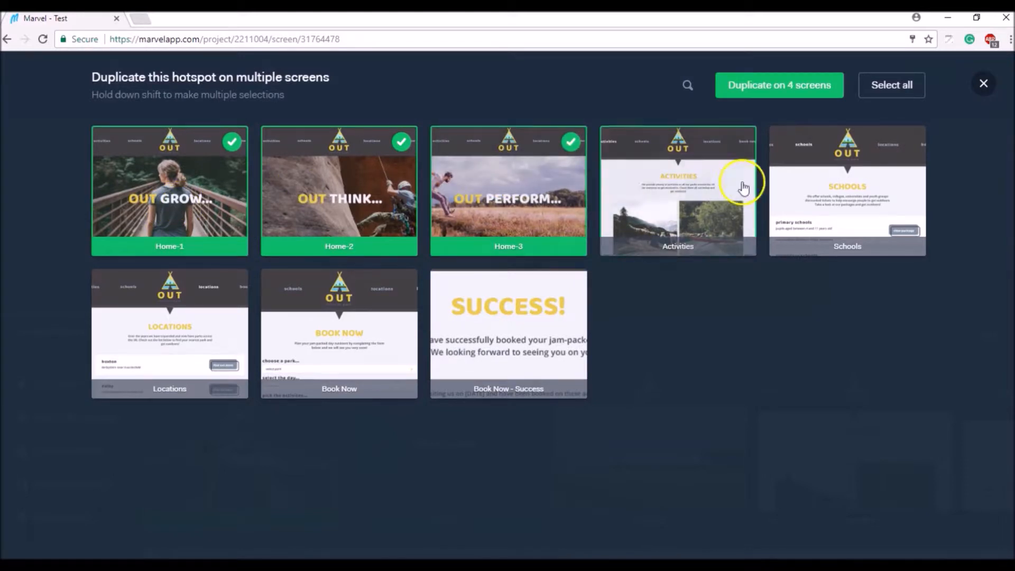
{"action": "left_click", "coordinate": [848, 190], "text": "shift"}
{"action": "left_click", "coordinate": [174, 338], "text": "shift"}
{"action": "left_click", "coordinate": [313, 363], "text": "shift"}
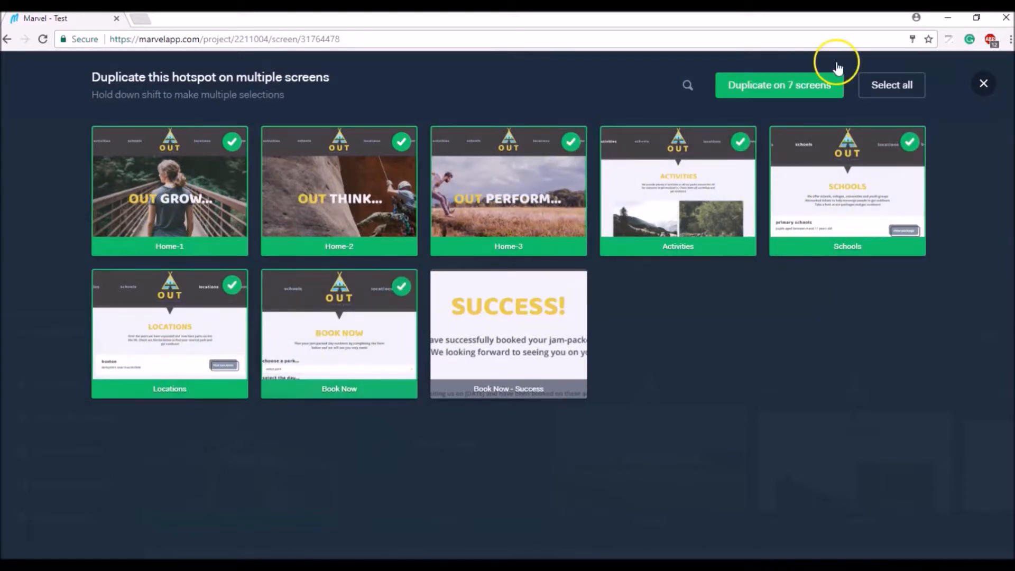
{"action": "left_click", "coordinate": [781, 95]}
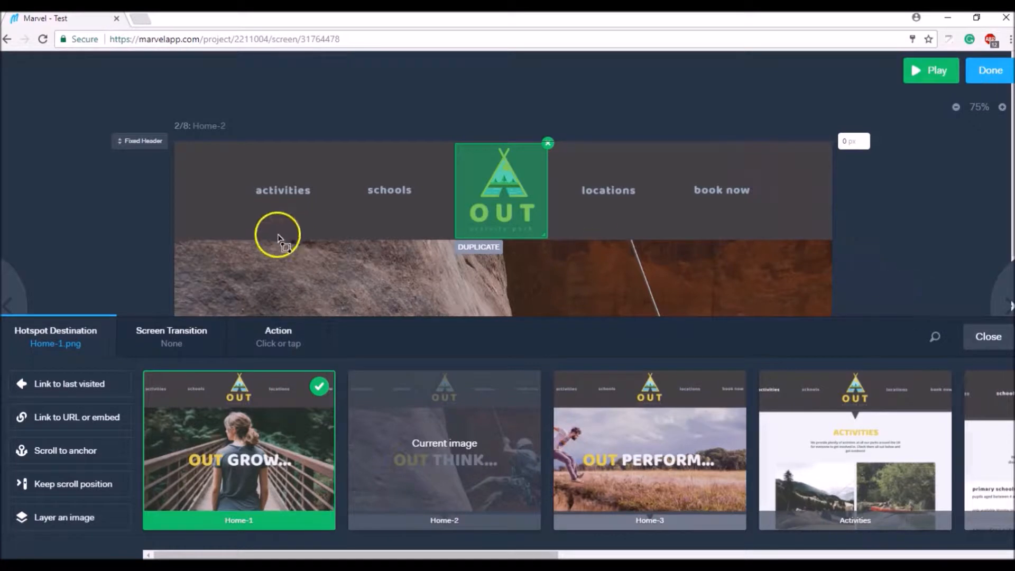
{"action": "left_click", "coordinate": [21, 280]}
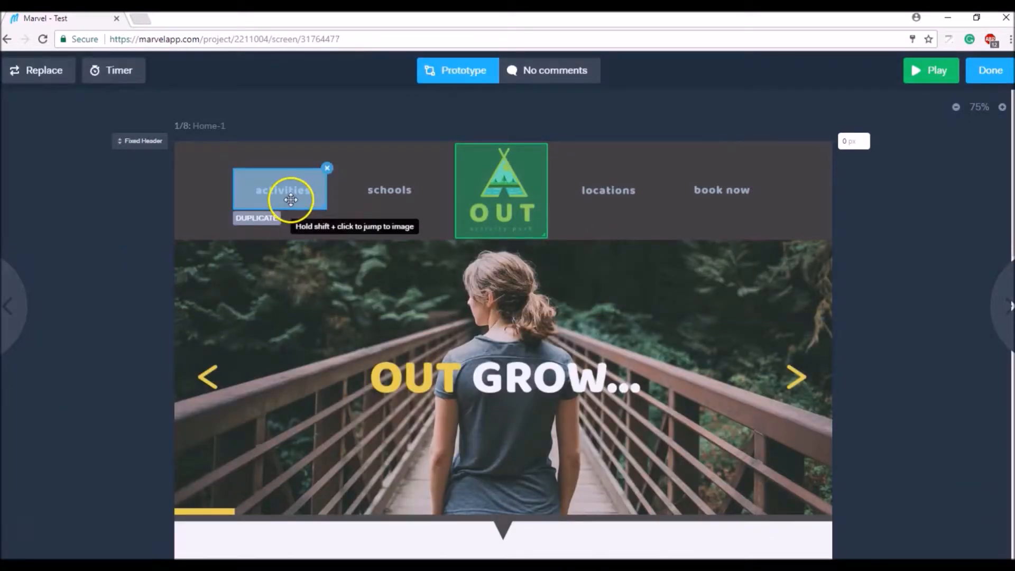
Duplicate the activities hotspot onto Home-2, Home-3, Activities, Schools, Locations and Book Now
{"action": "left_click", "coordinate": [473, 236]}
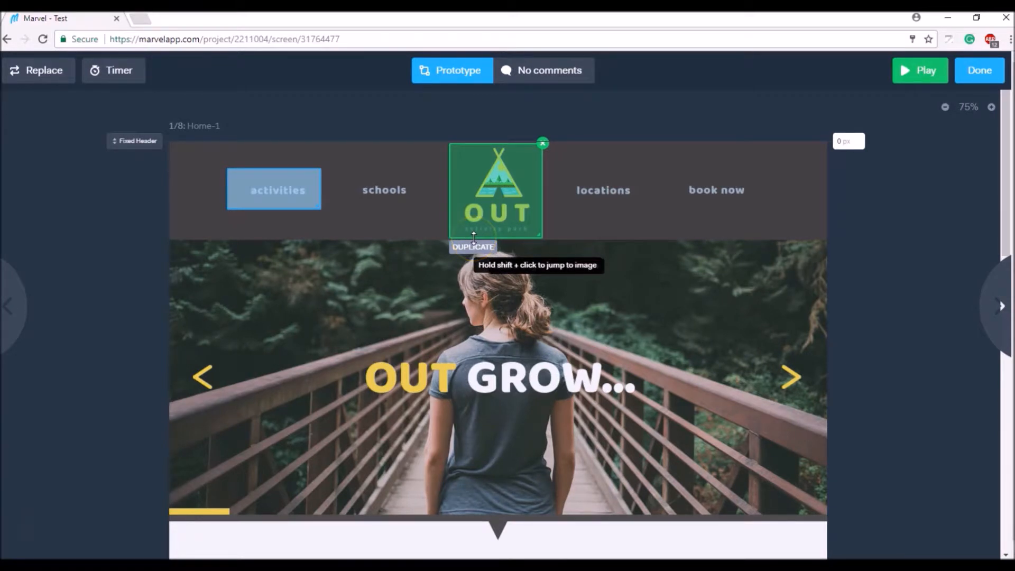
{"action": "left_click", "coordinate": [306, 198]}
{"action": "left_click", "coordinate": [270, 212]}
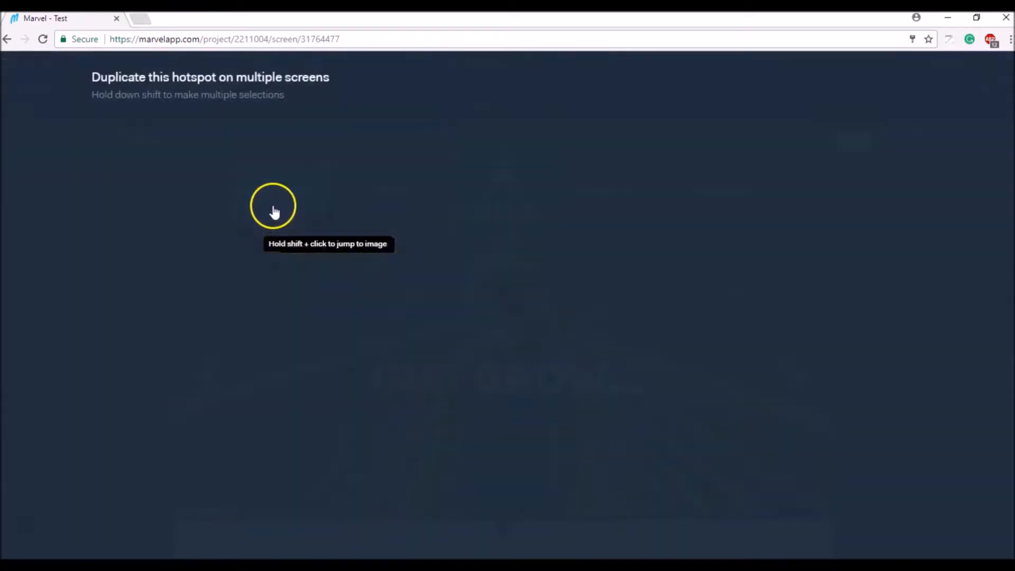
{"action": "left_click", "coordinate": [277, 198], "text": "shift"}
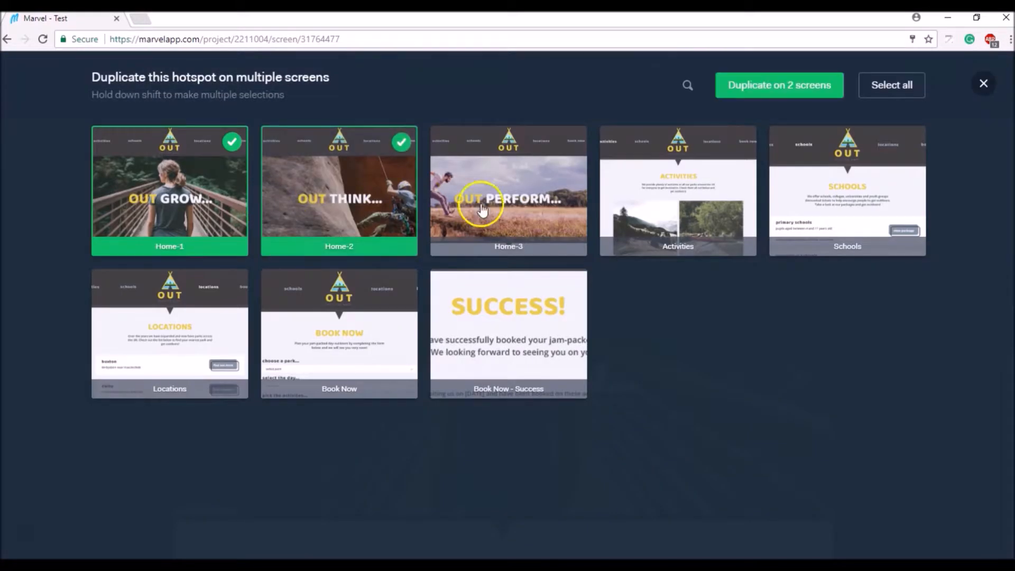
{"action": "left_click", "coordinate": [483, 245], "text": "shift"}
{"action": "left_click", "coordinate": [665, 214], "text": "shift"}
{"action": "left_click", "coordinate": [803, 220], "text": "shift"}
{"action": "left_click", "coordinate": [192, 347], "text": "shift"}
{"action": "left_click", "coordinate": [338, 328], "text": "shift"}
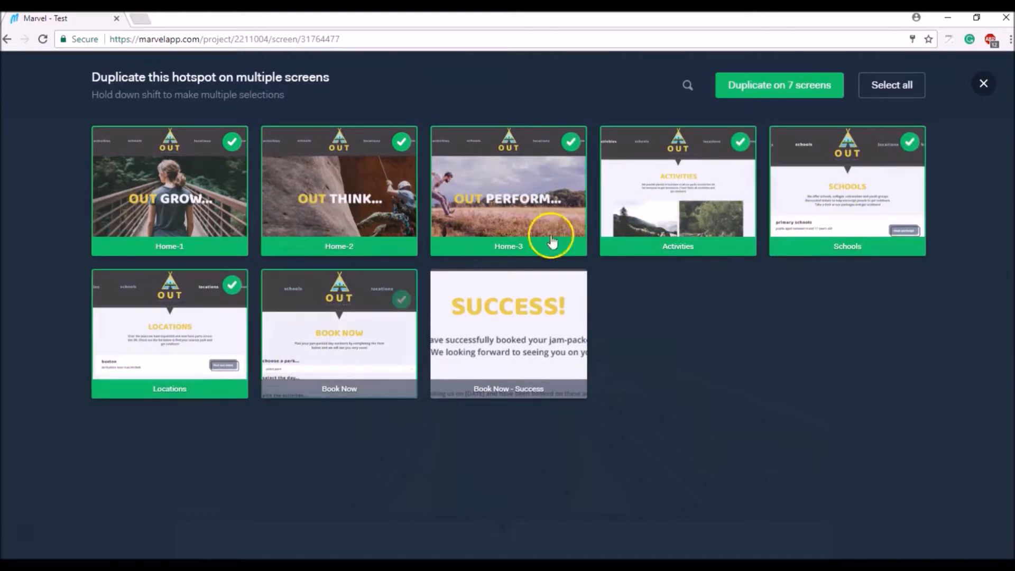
{"action": "left_click", "coordinate": [754, 84]}
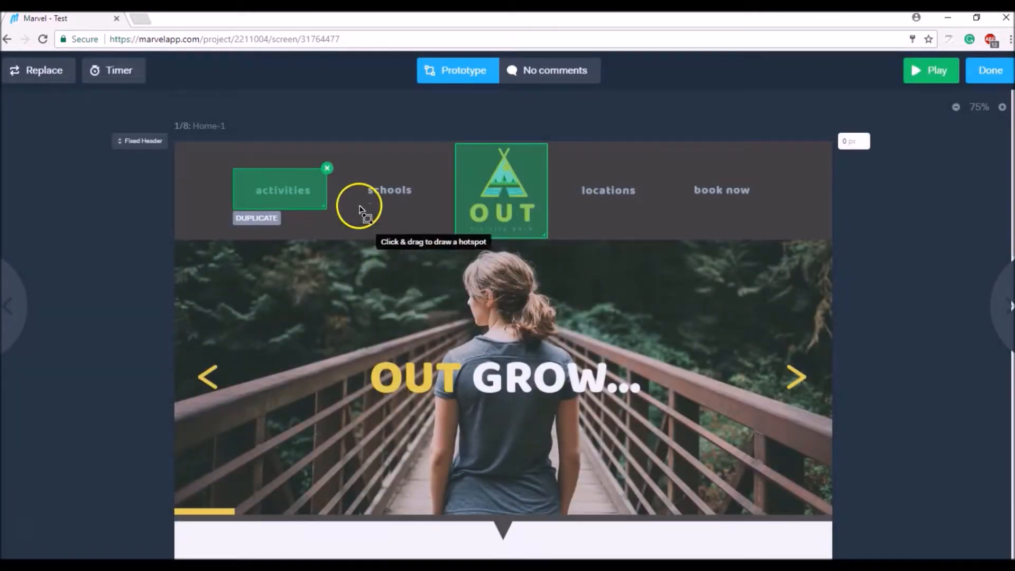
Add a schools hotspot linked to the Schools screen and duplicate it onto the same seven screens
{"action": "left_click_drag", "start_coordinate": [347, 171], "coordinate": [432, 211]}
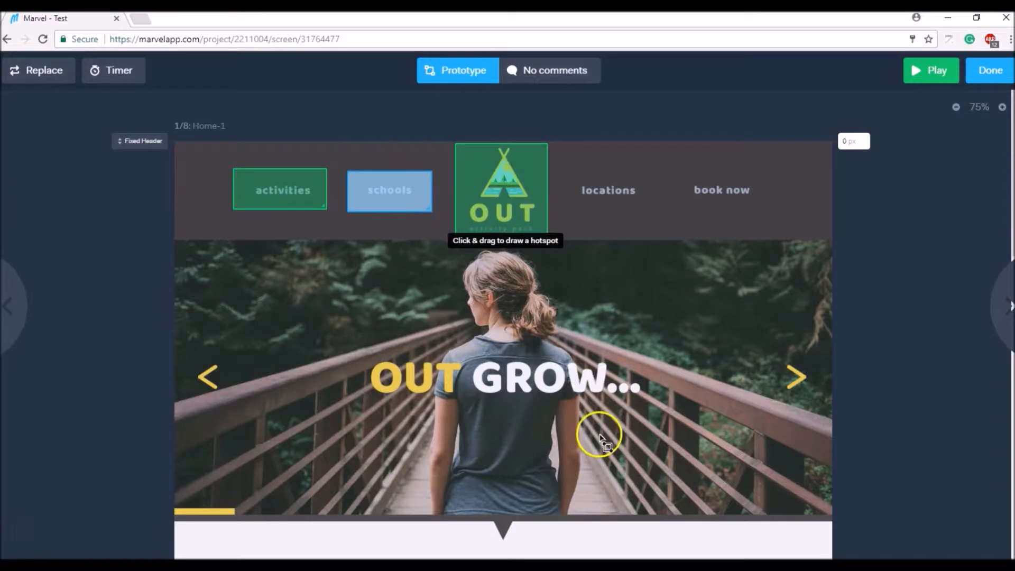
{"action": "left_click", "coordinate": [998, 489]}
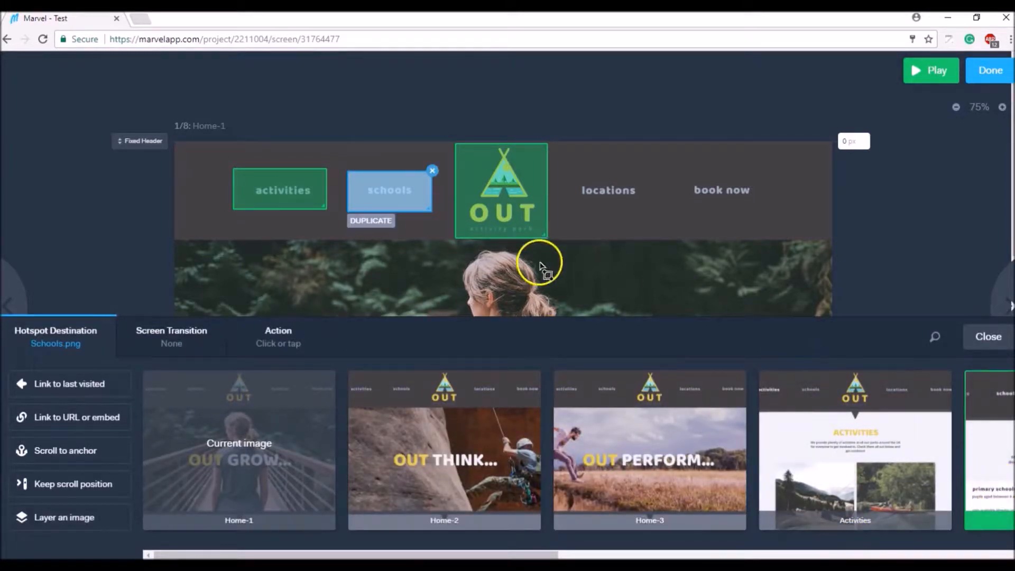
{"action": "left_click", "coordinate": [378, 221]}
{"action": "left_click", "coordinate": [381, 220], "text": "shift"}
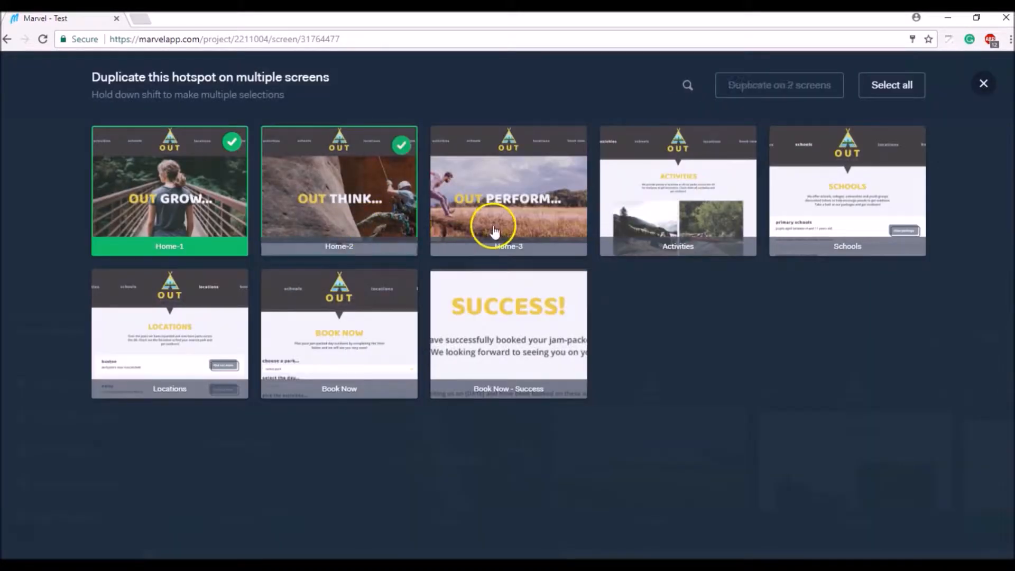
{"action": "left_click", "coordinate": [476, 222], "text": "shift"}
{"action": "left_click", "coordinate": [682, 232], "text": "shift"}
{"action": "left_click", "coordinate": [846, 211], "text": "shift"}
{"action": "left_click", "coordinate": [229, 318], "text": "shift"}
{"action": "left_click", "coordinate": [390, 319], "text": "shift"}
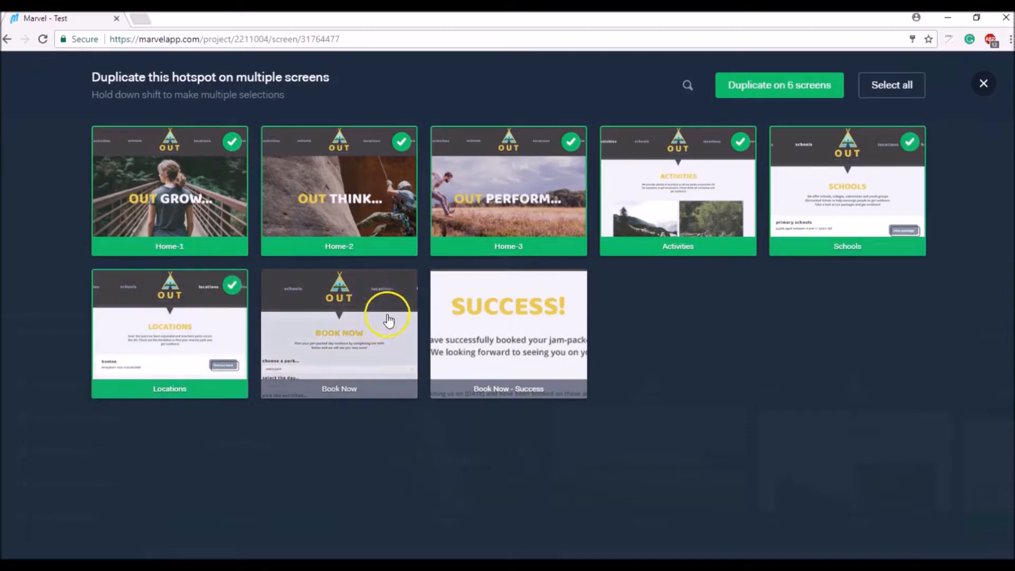
{"action": "left_click", "coordinate": [782, 94]}
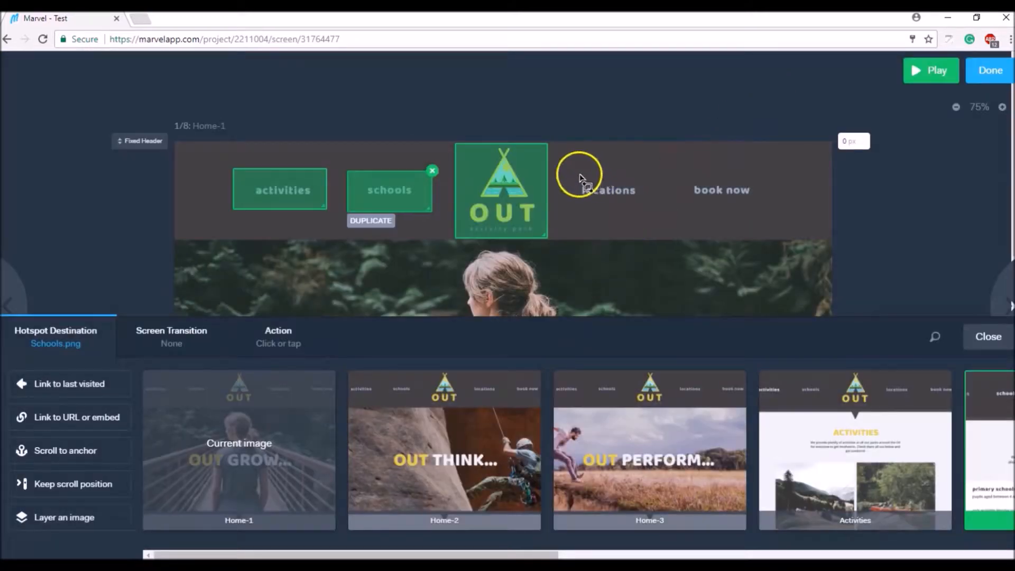
Add a locations hotspot linked to Locations and duplicate it onto Home-2, Home-3, Activities, Schools, Locations, Book Now
{"action": "left_click_drag", "start_coordinate": [566, 169], "coordinate": [652, 209]}
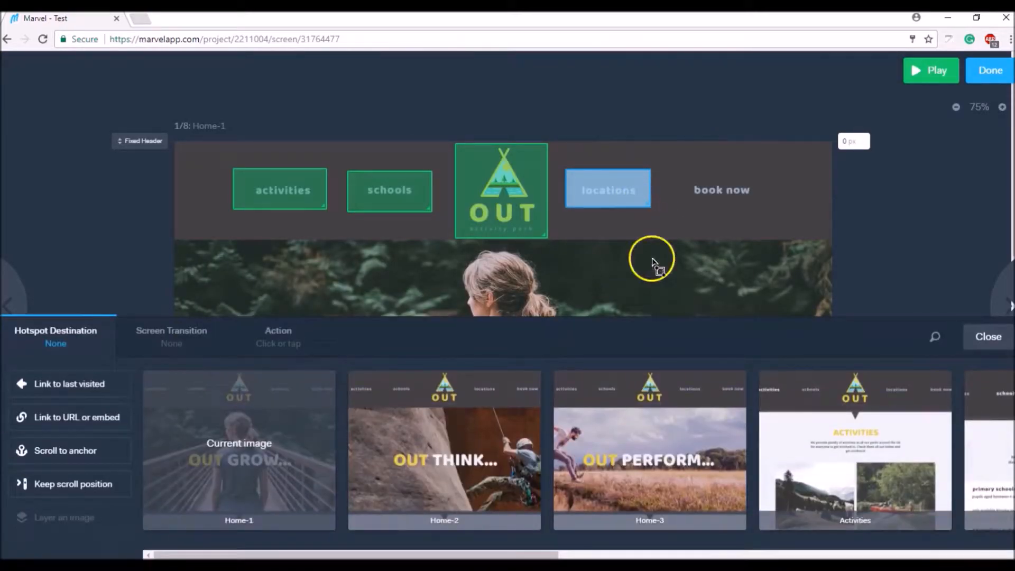
{"action": "left_click_drag", "start_coordinate": [546, 554], "coordinate": [733, 554]}
{"action": "left_click", "coordinate": [826, 440]}
{"action": "left_click", "coordinate": [591, 218]}
{"action": "left_click", "coordinate": [363, 217]}
{"action": "left_click", "coordinate": [529, 224]}
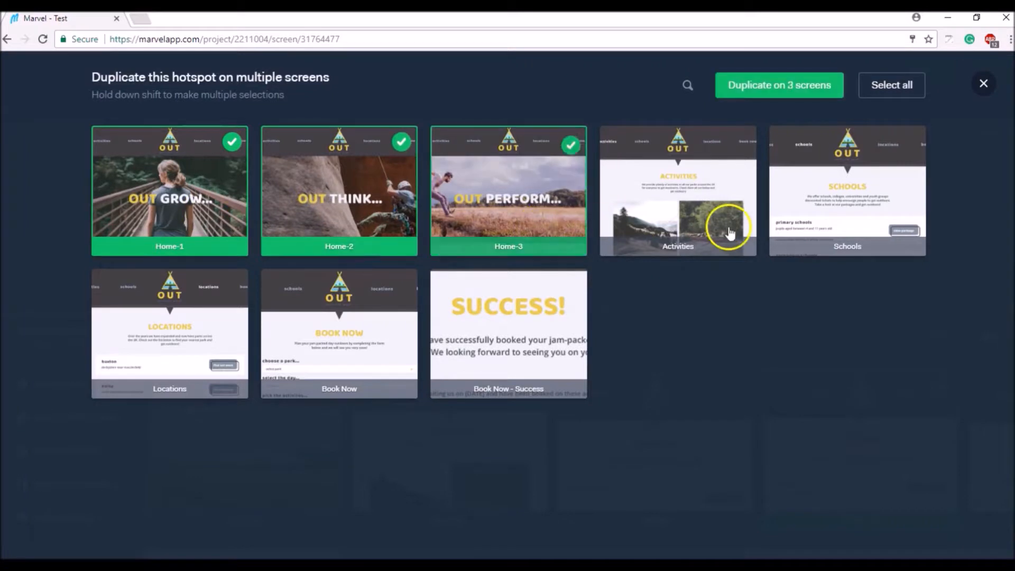
{"action": "left_click", "coordinate": [730, 233]}
{"action": "left_click", "coordinate": [814, 232]}
{"action": "left_click", "coordinate": [218, 355]}
{"action": "left_click", "coordinate": [338, 338]}
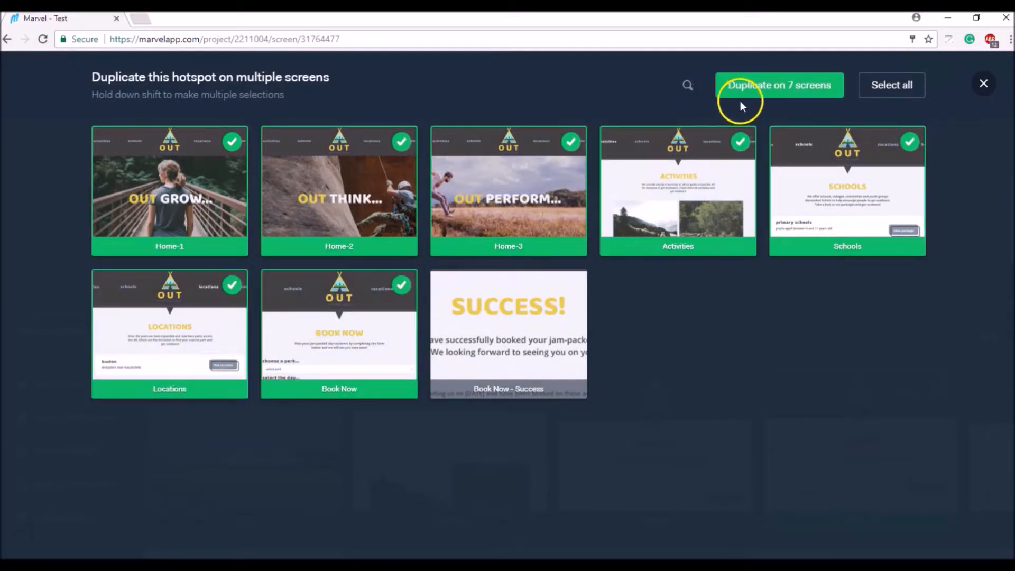
{"action": "left_click", "coordinate": [751, 87]}
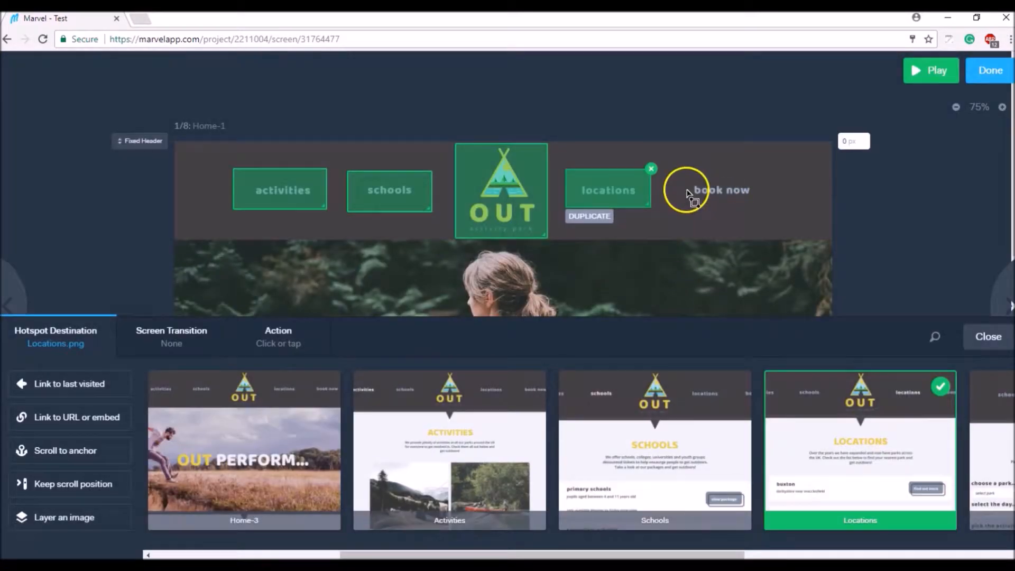
Add a book now hotspot linked to Book Now, duplicate it onto the same screens, and close settings
{"action": "mouse_move", "coordinate": [676, 167]}
{"action": "left_mouse_down"}
{"action": "mouse_move", "coordinate": [728, 179]}
{"action": "mouse_move", "coordinate": [770, 209]}
{"action": "left_mouse_up"}
{"action": "left_click_drag", "start_coordinate": [534, 554], "coordinate": [879, 545]}
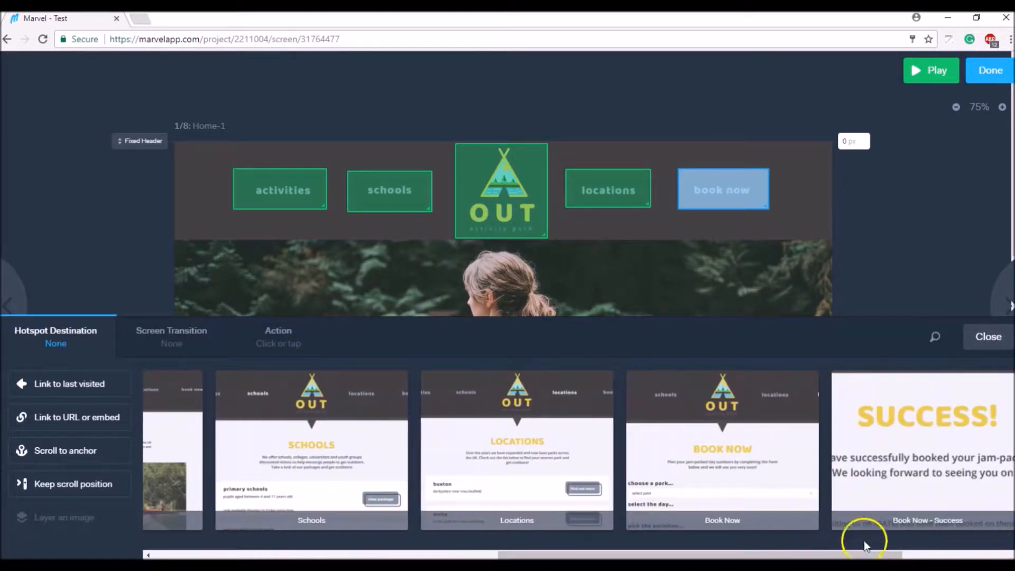
{"action": "left_click", "coordinate": [725, 388]}
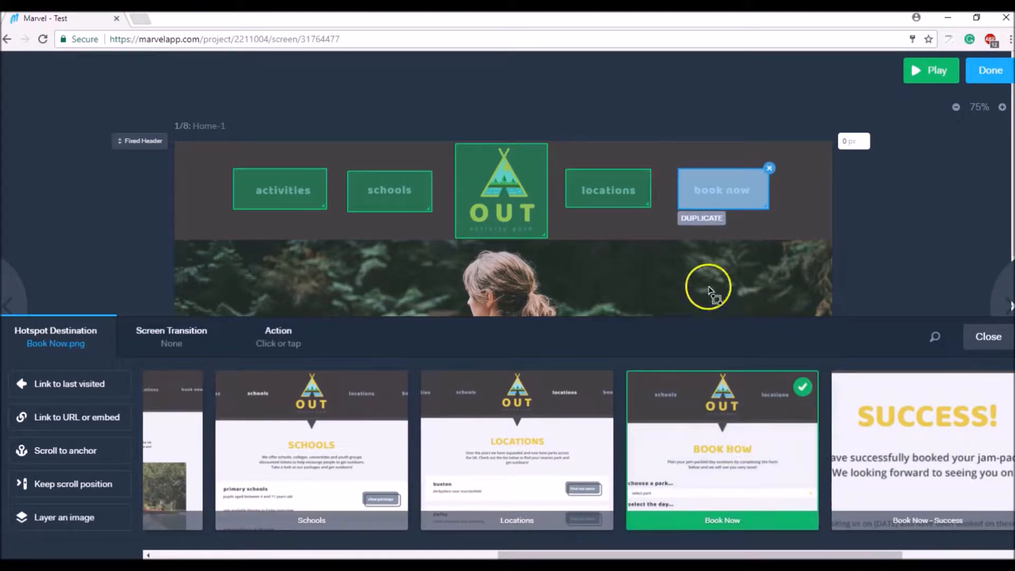
{"action": "left_click", "coordinate": [702, 217]}
{"action": "left_click", "coordinate": [290, 238], "text": "shift"}
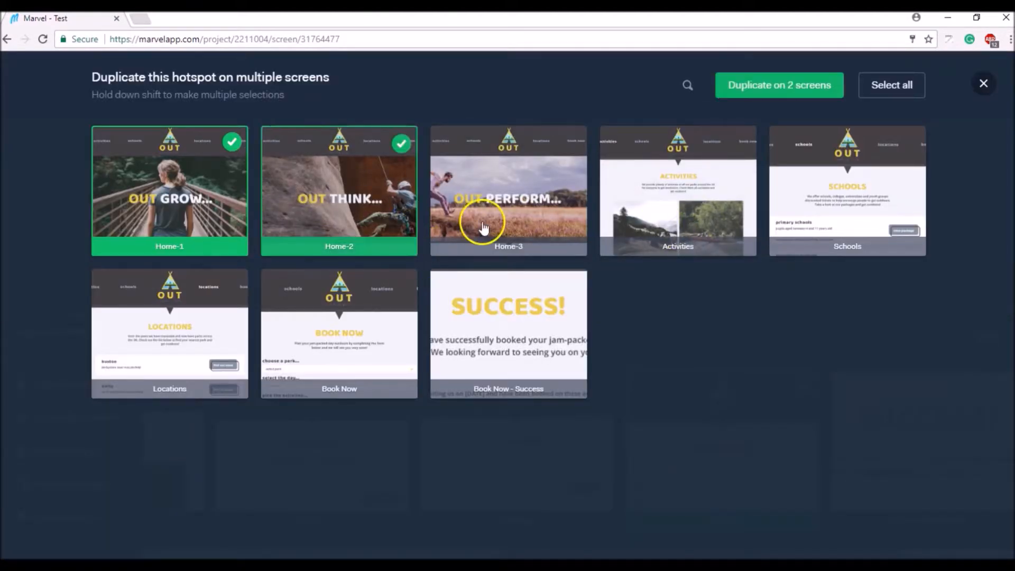
{"action": "left_click", "coordinate": [471, 222], "text": "shift"}
{"action": "left_click", "coordinate": [634, 219], "text": "shift"}
{"action": "left_click", "coordinate": [798, 225], "text": "shift"}
{"action": "left_click", "coordinate": [189, 344], "text": "shift"}
{"action": "left_click", "coordinate": [344, 344], "text": "shift"}
{"action": "left_click", "coordinate": [770, 86]}
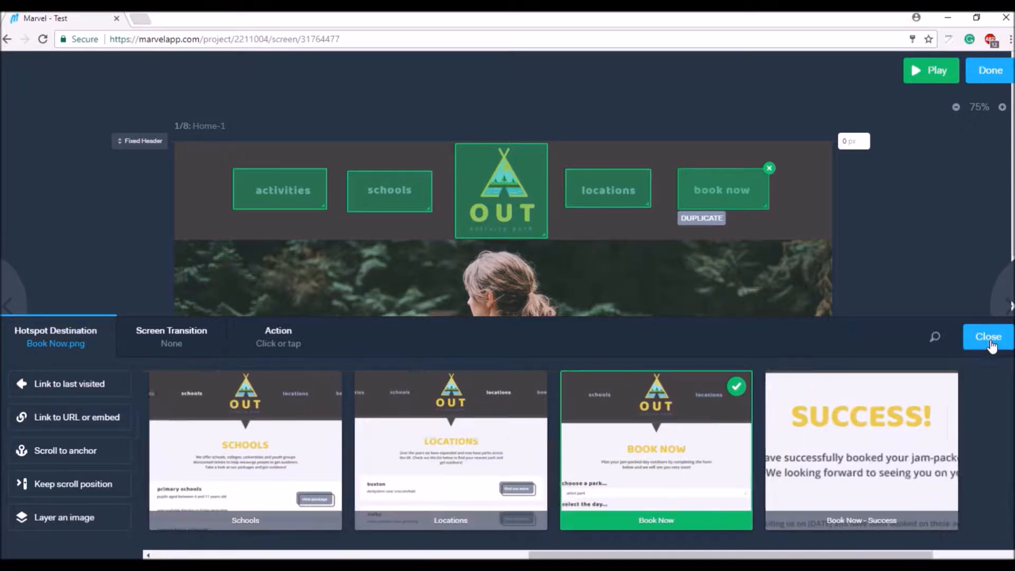
{"action": "left_click", "coordinate": [989, 338]}
Play the prototype in a new tab and check that the activities link works
{"action": "left_click", "coordinate": [924, 74]}
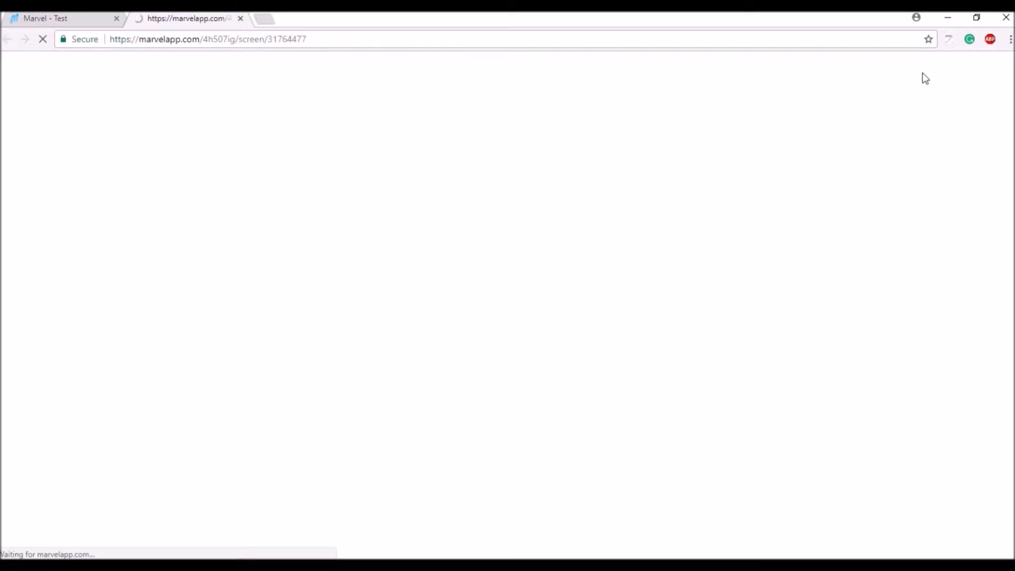
{"action": "left_click", "coordinate": [833, 103]}
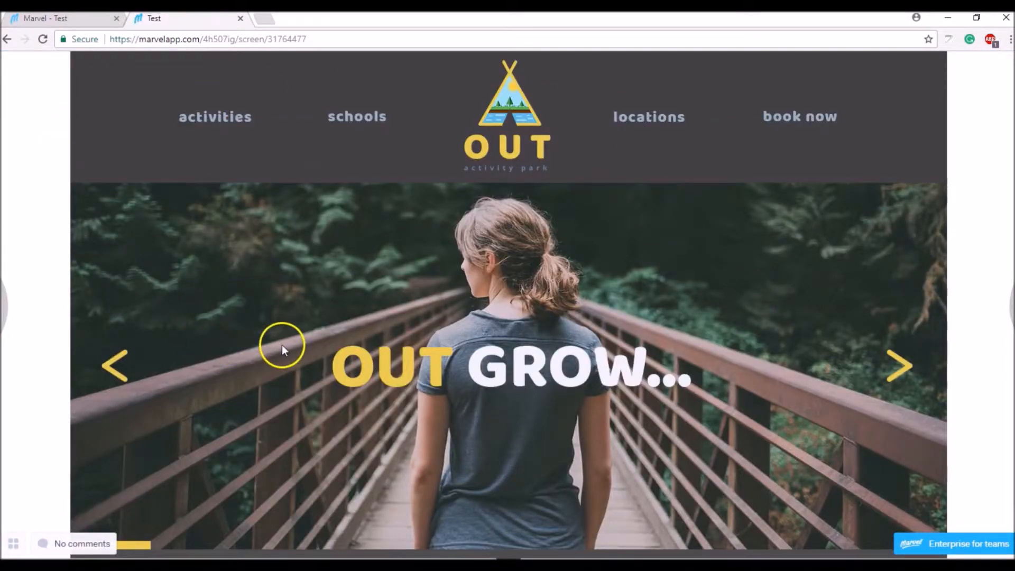
{"action": "left_click", "coordinate": [226, 117]}
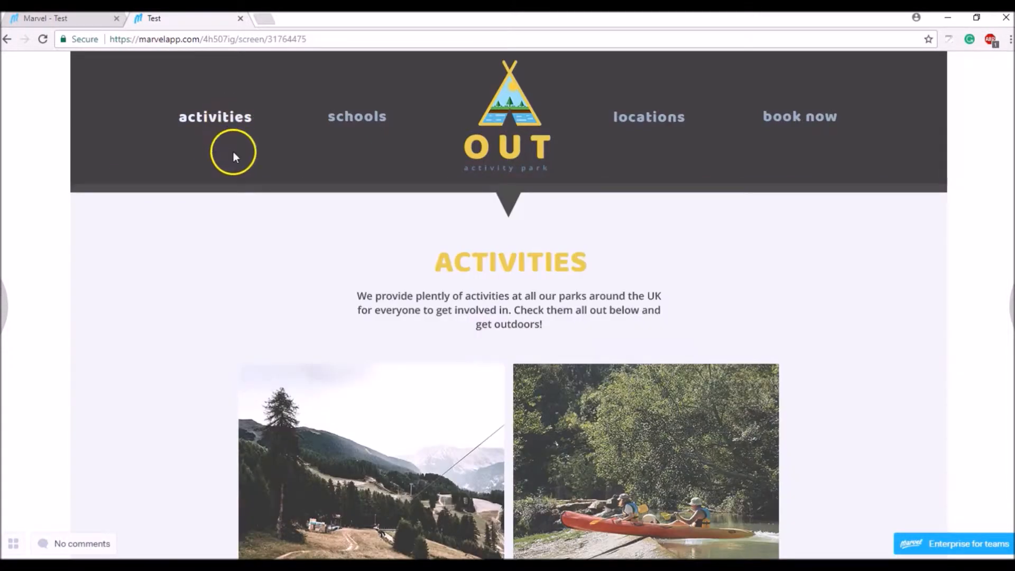
{"action": "scroll", "coordinate": [389, 165], "scroll_direction": "down", "scroll_amount": 10}
{"action": "scroll", "coordinate": [374, 150], "scroll_direction": "up", "scroll_amount": 10}
Check the schools, locations and book now header links in the preview
{"action": "left_click", "coordinate": [350, 130]}
{"action": "scroll", "coordinate": [379, 208], "scroll_direction": "down", "scroll_amount": 8}
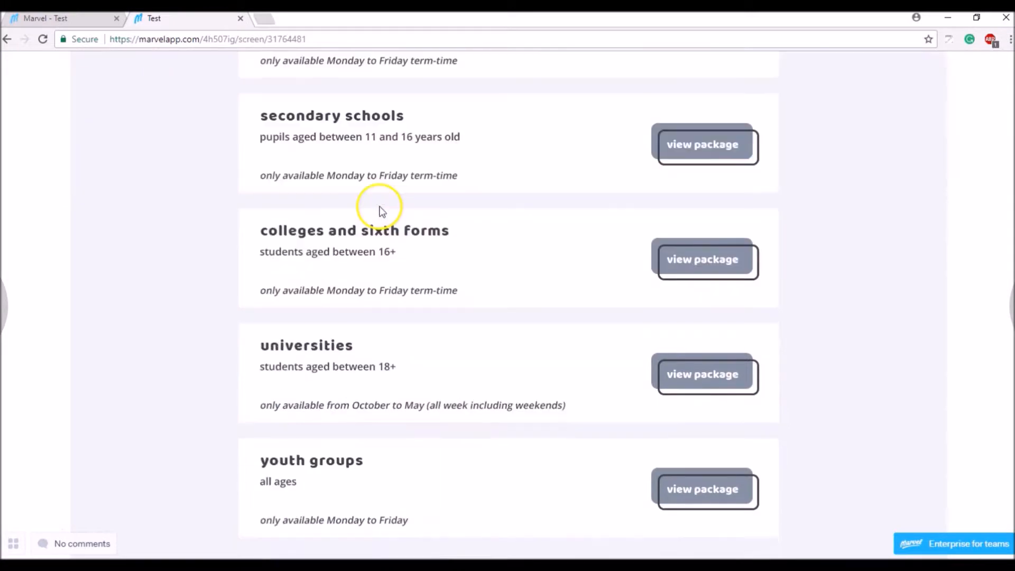
{"action": "scroll", "coordinate": [381, 209], "scroll_direction": "up", "scroll_amount": 8}
{"action": "left_click", "coordinate": [647, 132]}
{"action": "scroll", "coordinate": [605, 209], "scroll_direction": "down", "scroll_amount": 8}
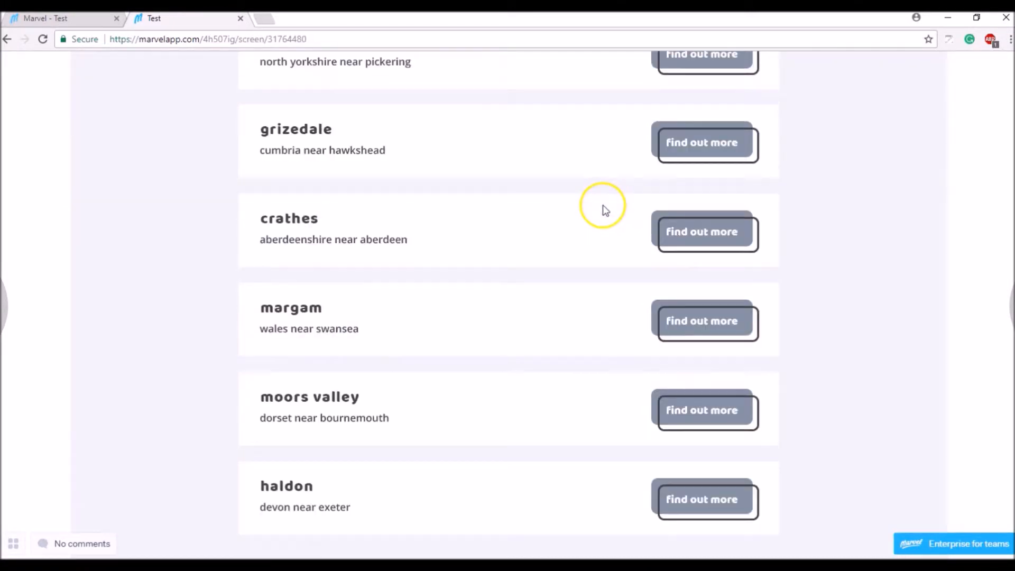
{"action": "scroll", "coordinate": [603, 206], "scroll_direction": "up", "scroll_amount": 8}
{"action": "left_click", "coordinate": [806, 127]}
{"action": "scroll", "coordinate": [460, 299], "scroll_direction": "down", "scroll_amount": 8}
{"action": "scroll", "coordinate": [455, 293], "scroll_direction": "up", "scroll_amount": 8}
Return home via the OUT logo, recheck schools, and go home via the logo again
{"action": "left_click", "coordinate": [514, 141]}
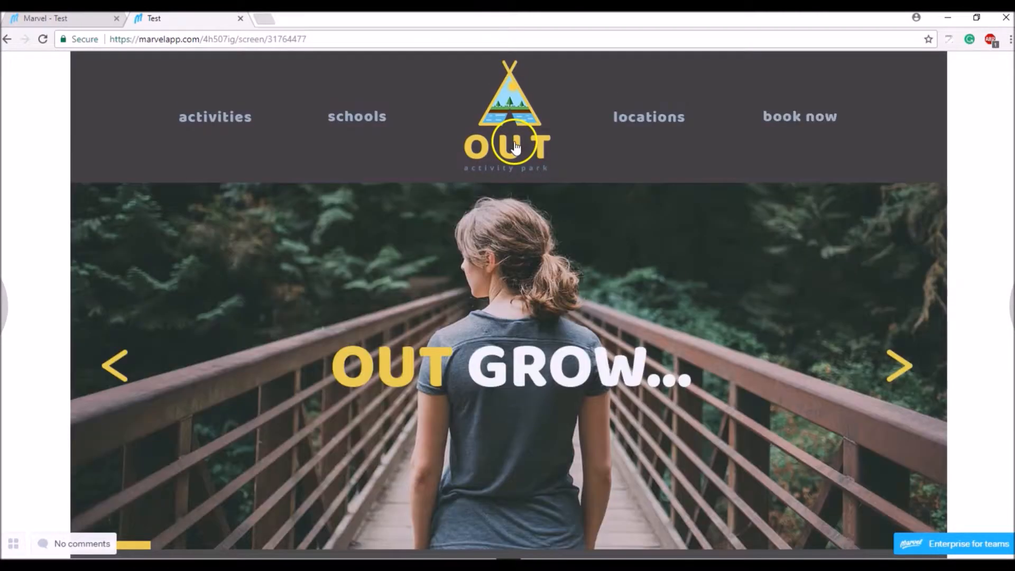
{"action": "left_click", "coordinate": [363, 118]}
{"action": "left_click", "coordinate": [482, 125]}
Back in the editor, change the activities hotspot's screen transition from None to Flip
{"action": "left_click", "coordinate": [105, 24]}
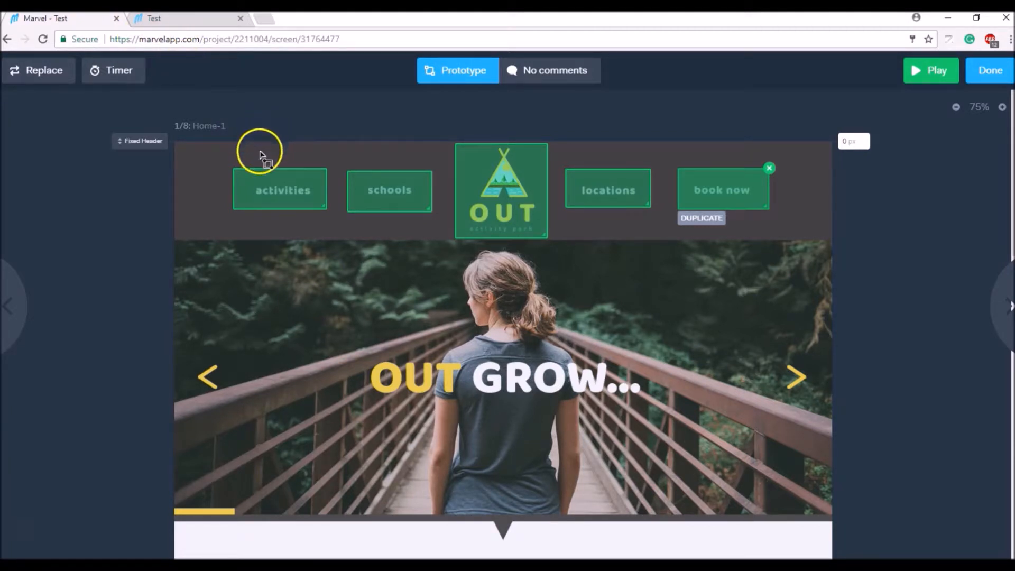
{"action": "left_click", "coordinate": [271, 189]}
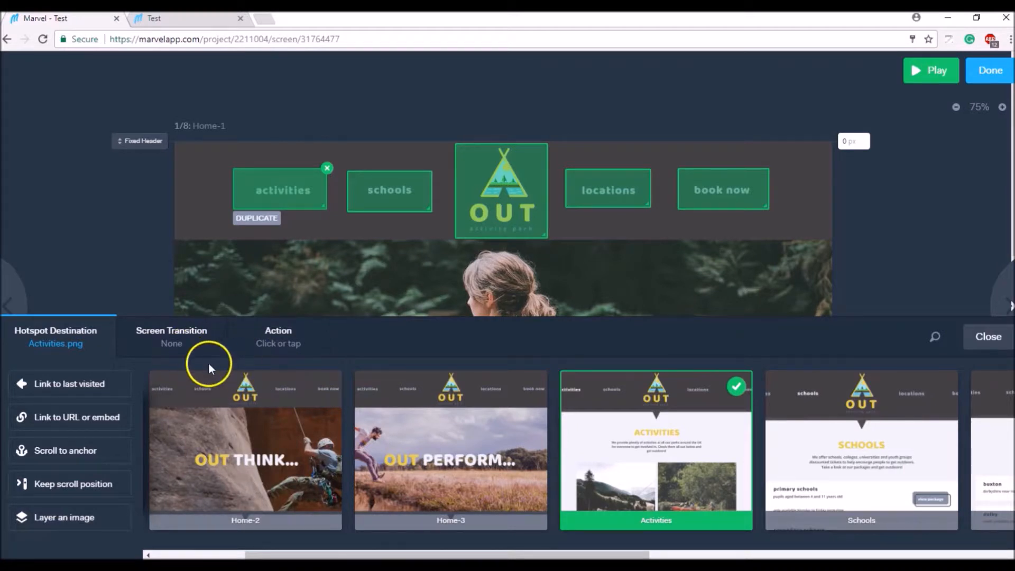
{"action": "left_click", "coordinate": [188, 348]}
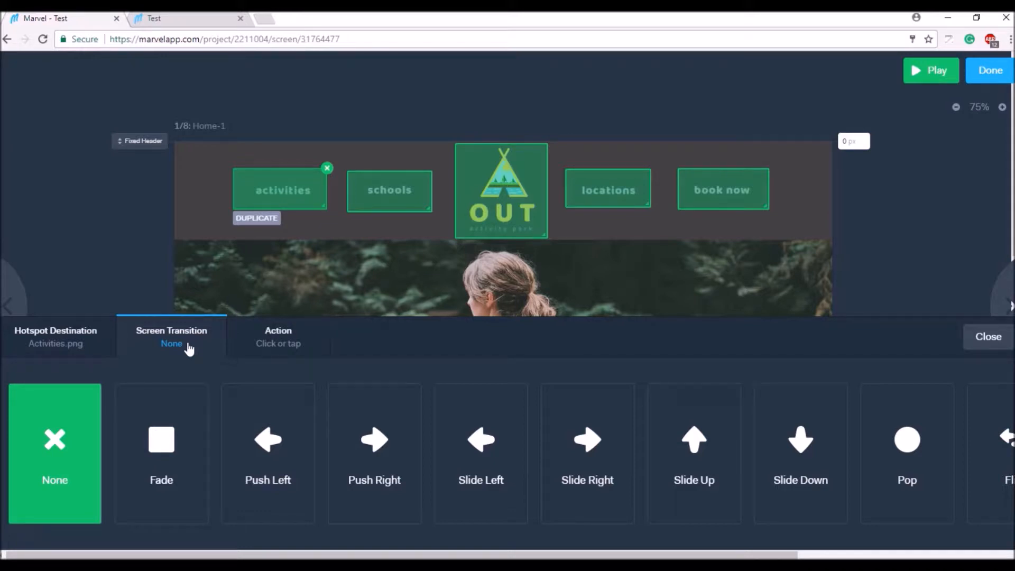
{"action": "left_click_drag", "start_coordinate": [517, 554], "coordinate": [770, 546]}
{"action": "left_click", "coordinate": [721, 484]}
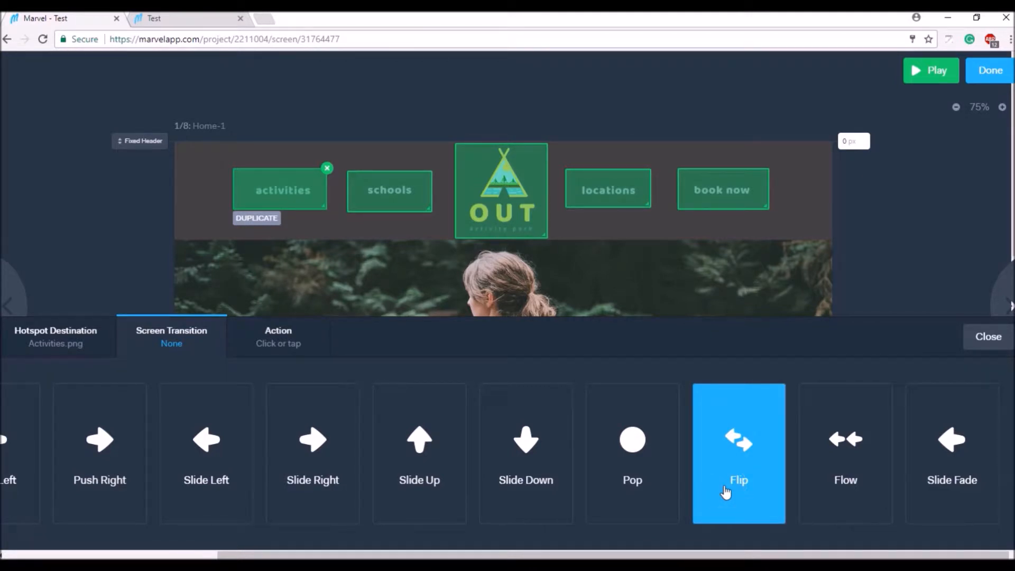
{"action": "left_click", "coordinate": [731, 439]}
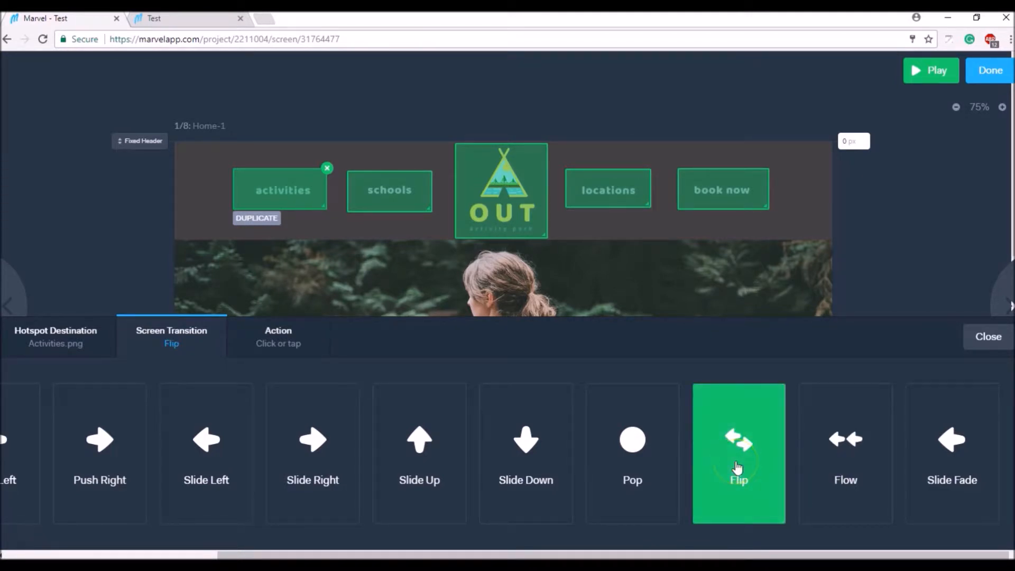
{"action": "left_click", "coordinate": [994, 338]}
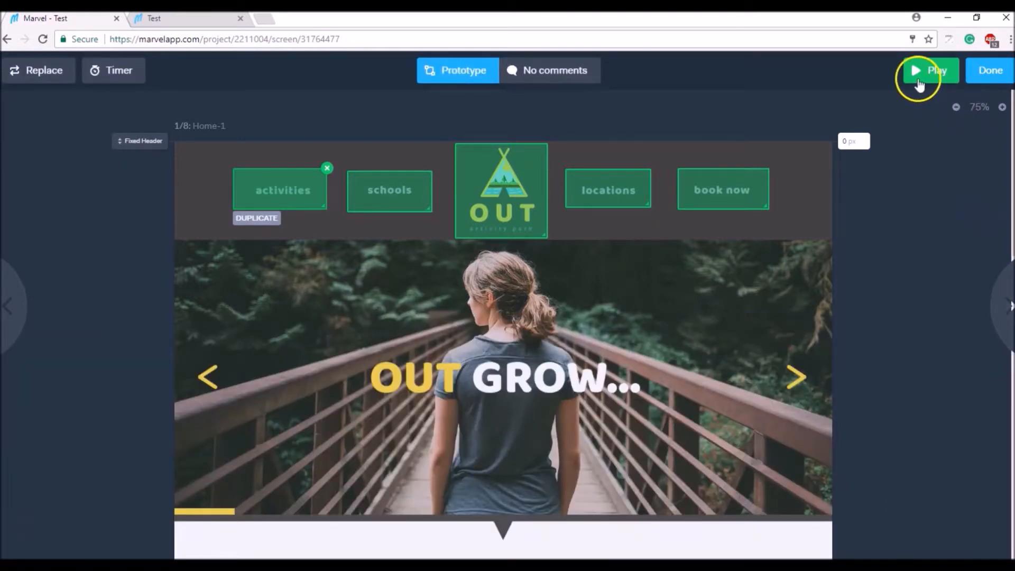
{"action": "left_click", "coordinate": [921, 79]}
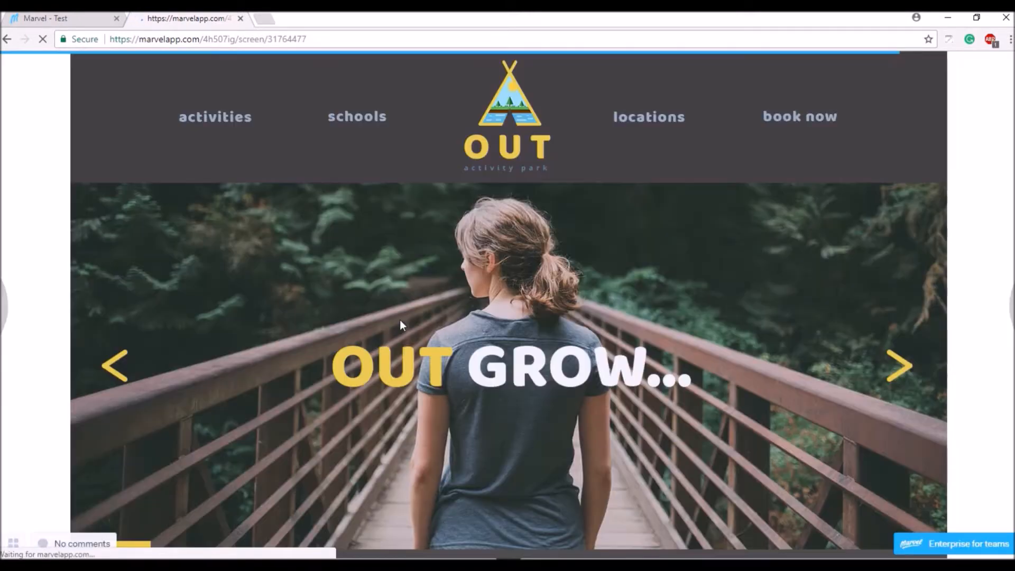
{"action": "left_click", "coordinate": [319, 305]}
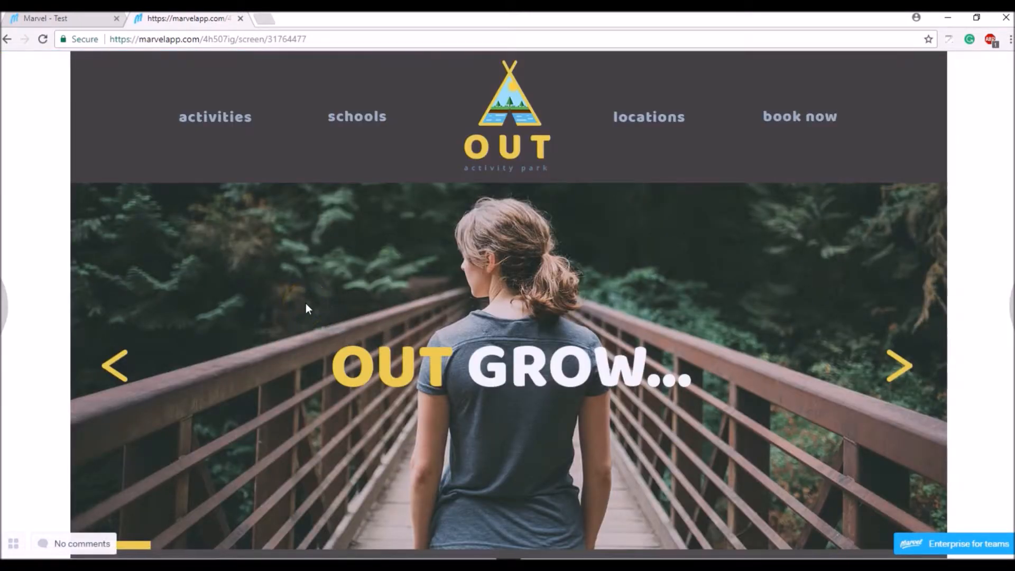
{"action": "left_click", "coordinate": [339, 123]}
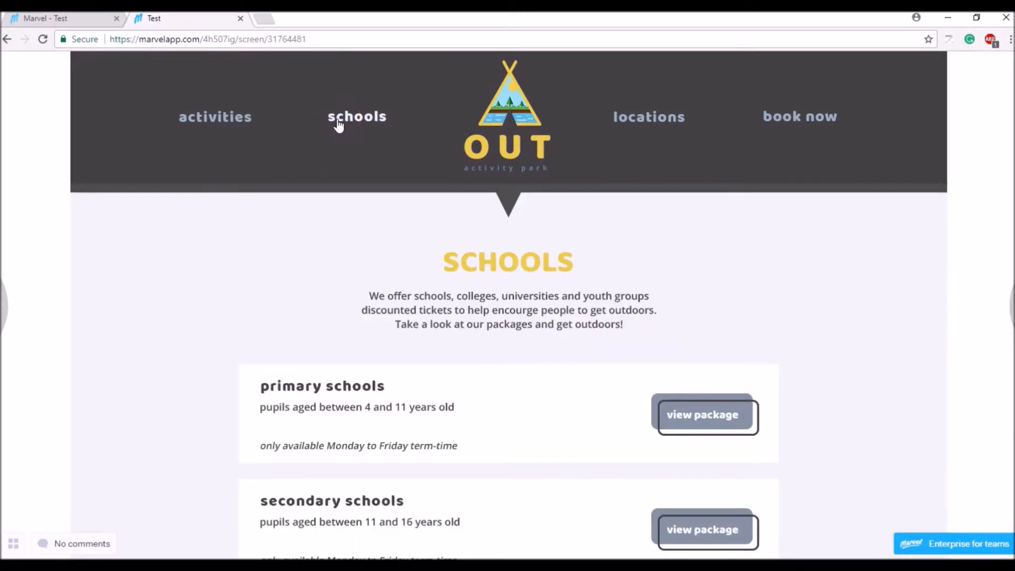
{"action": "left_click", "coordinate": [487, 113]}
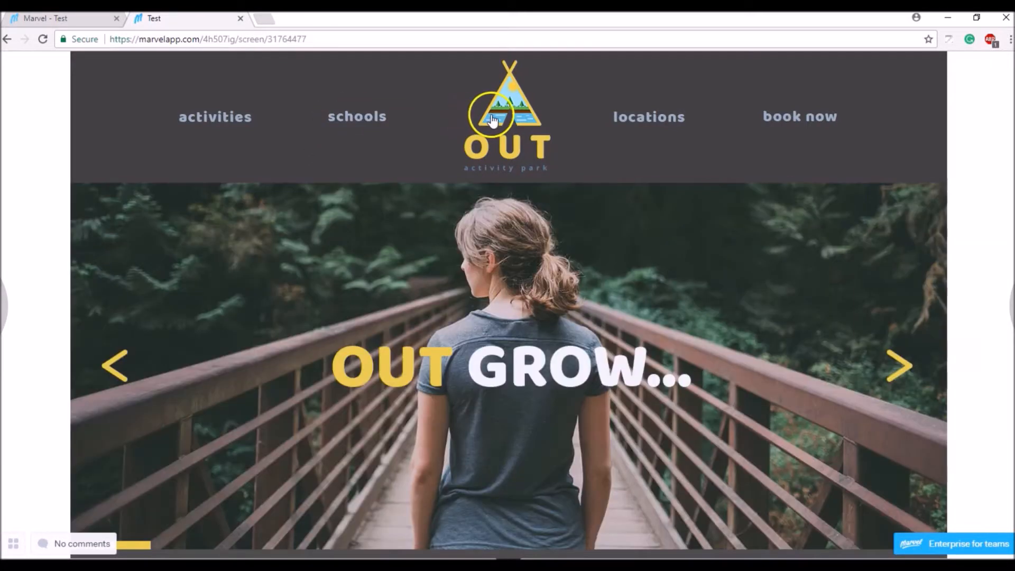
{"action": "left_click", "coordinate": [438, 242]}
{"action": "left_click", "coordinate": [225, 122]}
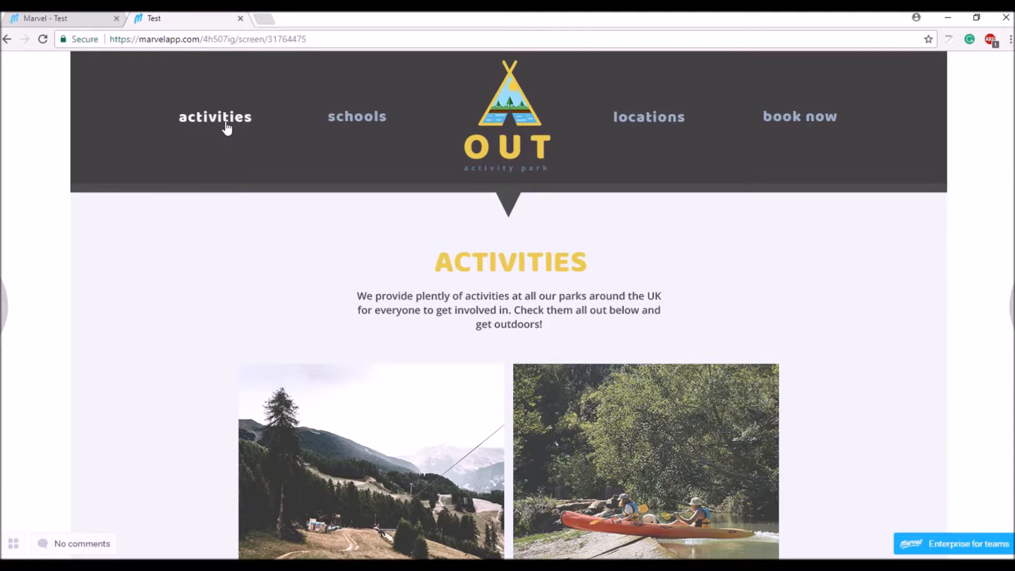
{"action": "left_click", "coordinate": [72, 21]}
{"action": "left_click", "coordinate": [274, 201]}
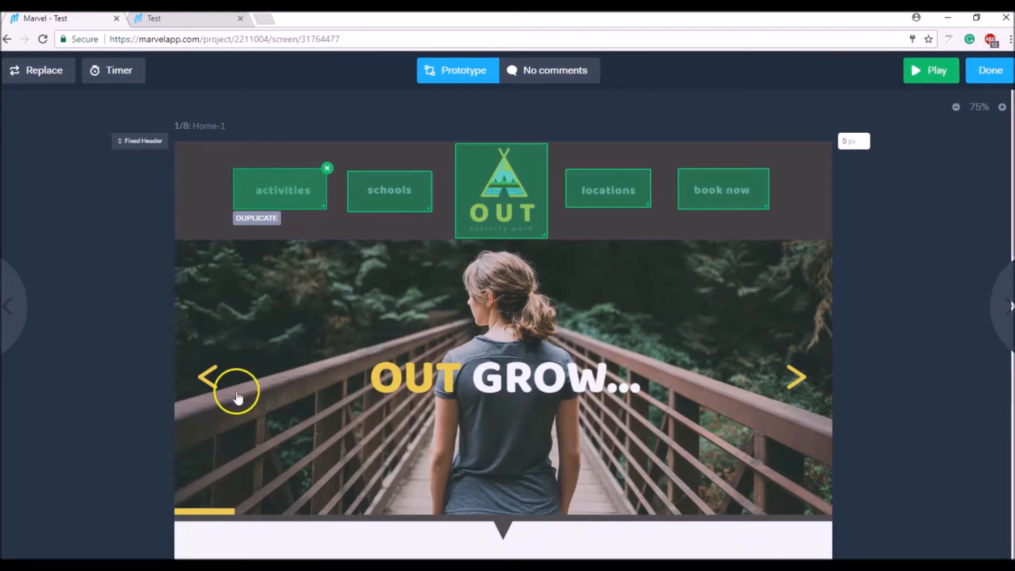
Change the activities hotspot's transition to None, confirm the Click or tap action, and return to destinations
{"action": "left_click", "coordinate": [167, 341]}
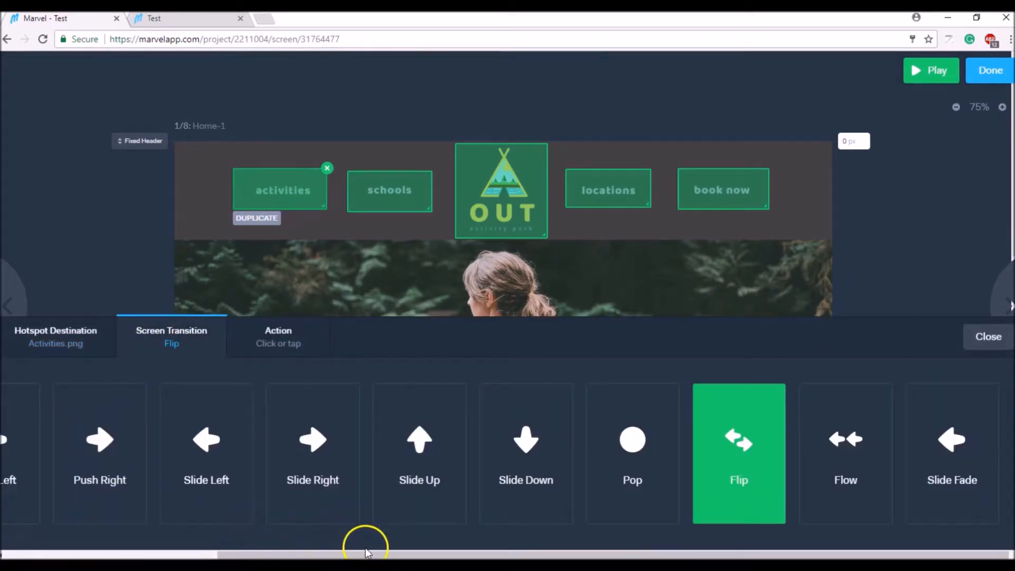
{"action": "left_click_drag", "start_coordinate": [344, 554], "coordinate": [171, 556]}
{"action": "left_click", "coordinate": [23, 471]}
{"action": "left_click", "coordinate": [288, 345]}
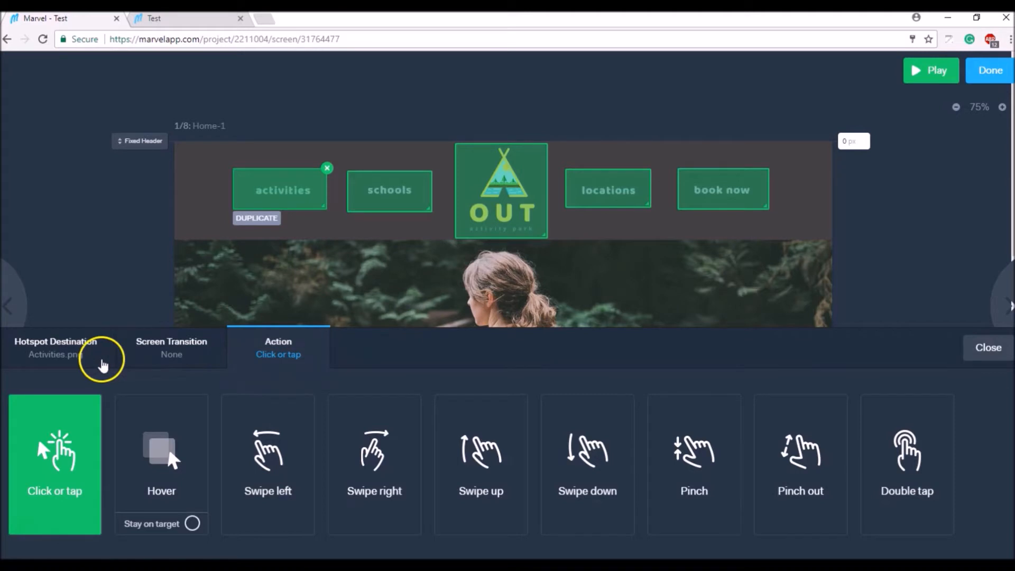
{"action": "left_click", "coordinate": [101, 357]}
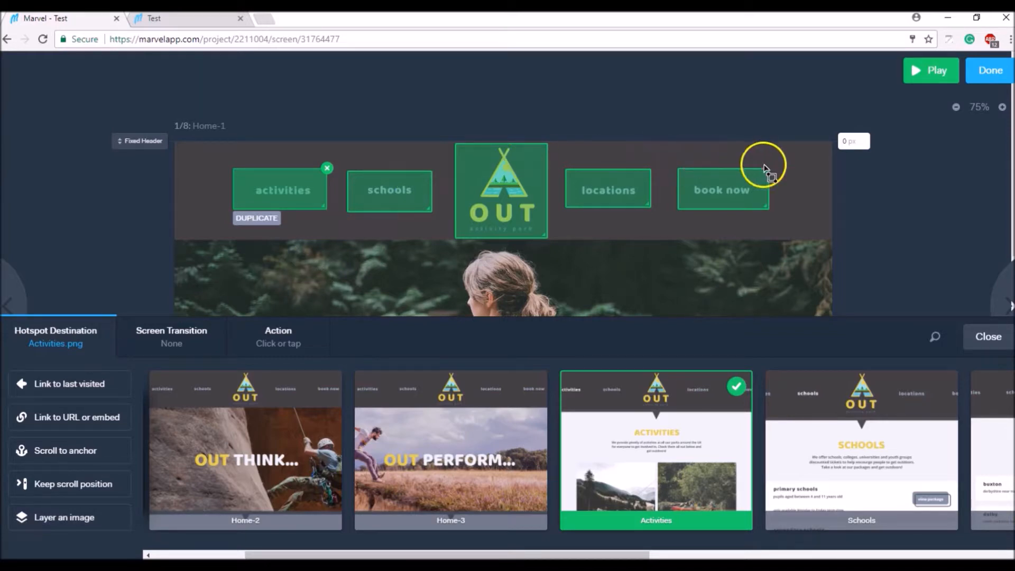
{"action": "scroll", "coordinate": [790, 173], "scroll_direction": "down", "scroll_amount": 3}
{"action": "scroll", "coordinate": [790, 173], "scroll_direction": "down", "scroll_amount": 10}
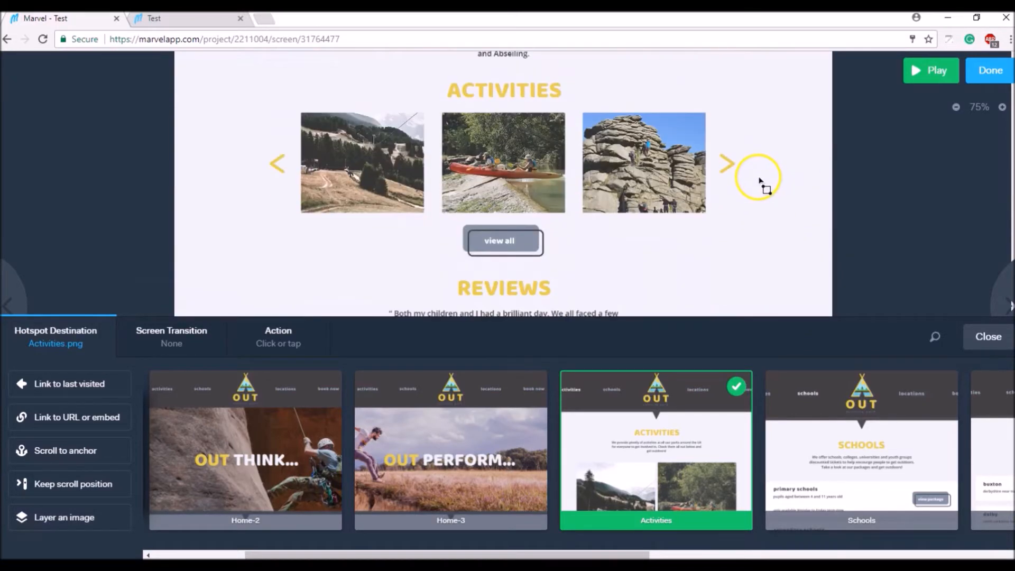
{"action": "left_click_drag", "start_coordinate": [450, 154], "coordinate": [561, 205]}
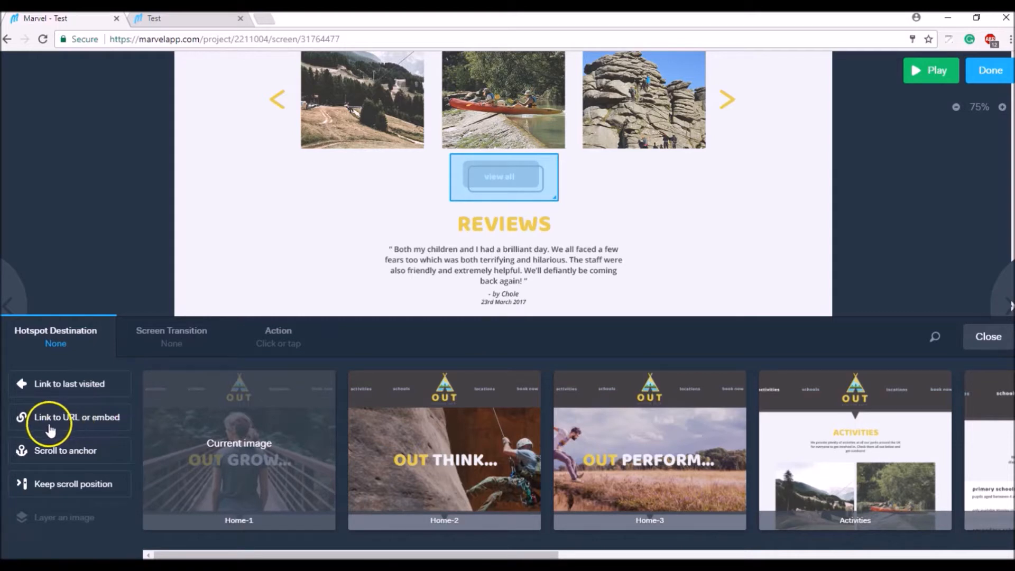
{"action": "left_click", "coordinate": [97, 420]}
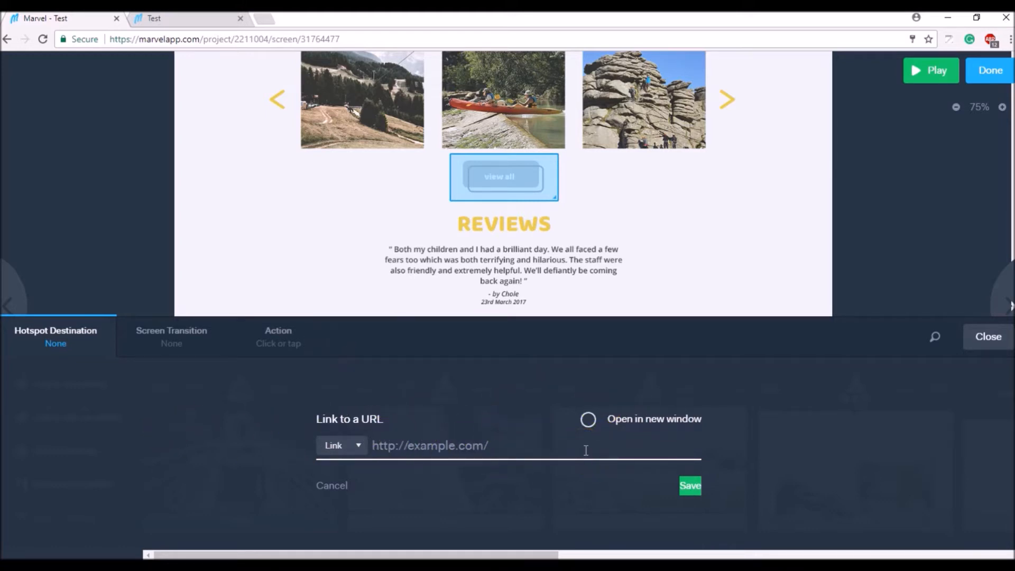
{"action": "type", "text": "www"}
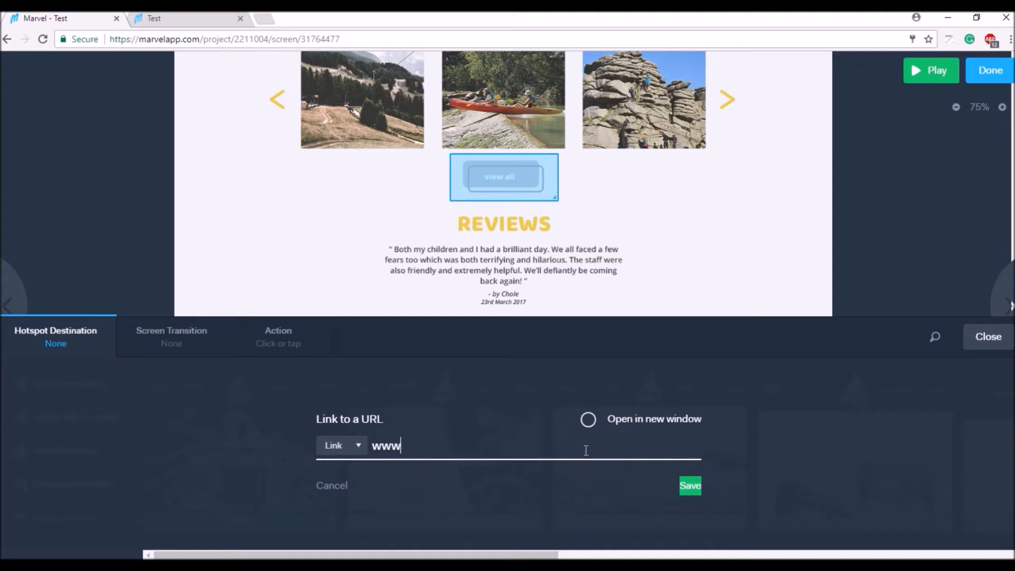
{"action": "type", "text": ".google.com"}
{"action": "left_click", "coordinate": [592, 421]}
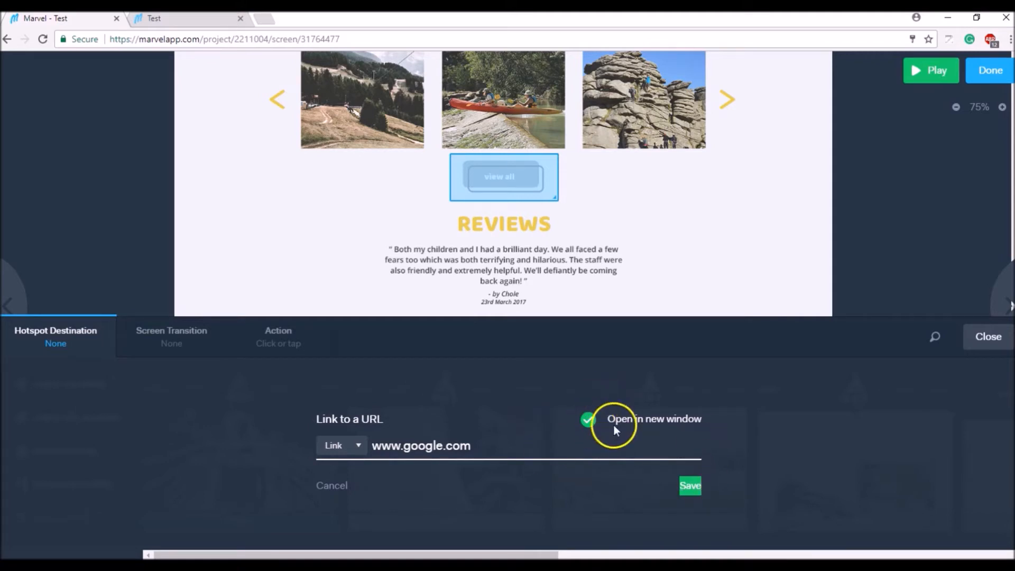
{"action": "left_click", "coordinate": [690, 485]}
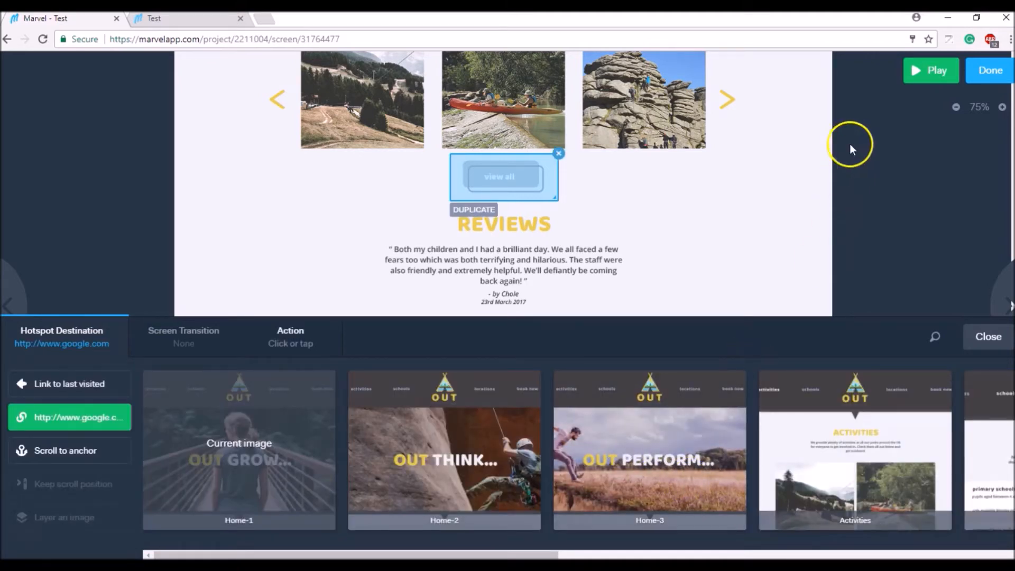
{"action": "left_click", "coordinate": [927, 70]}
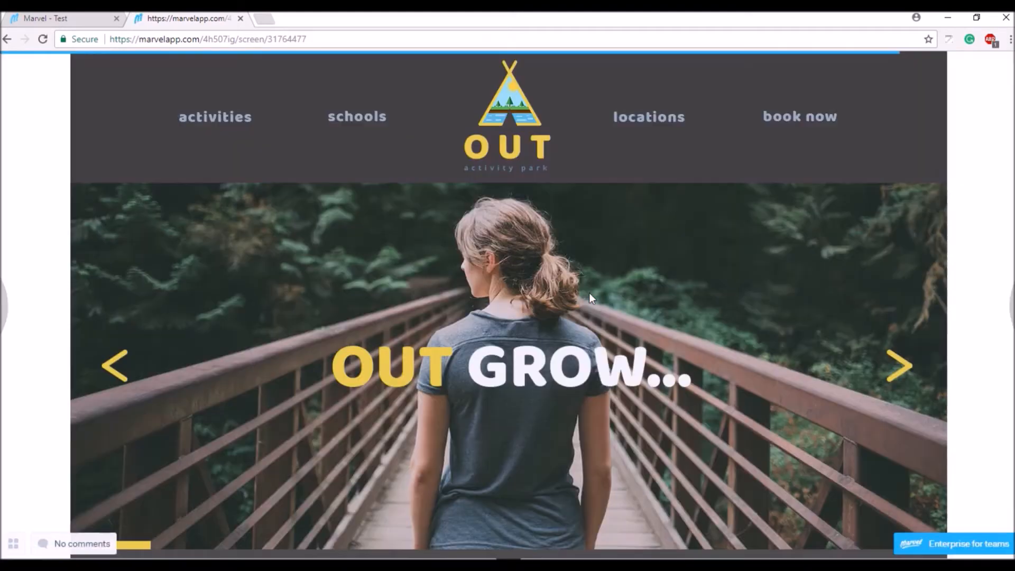
{"action": "left_click", "coordinate": [463, 273]}
{"action": "scroll", "coordinate": [463, 272], "scroll_direction": "down", "scroll_amount": 12}
{"action": "left_click", "coordinate": [508, 305]}
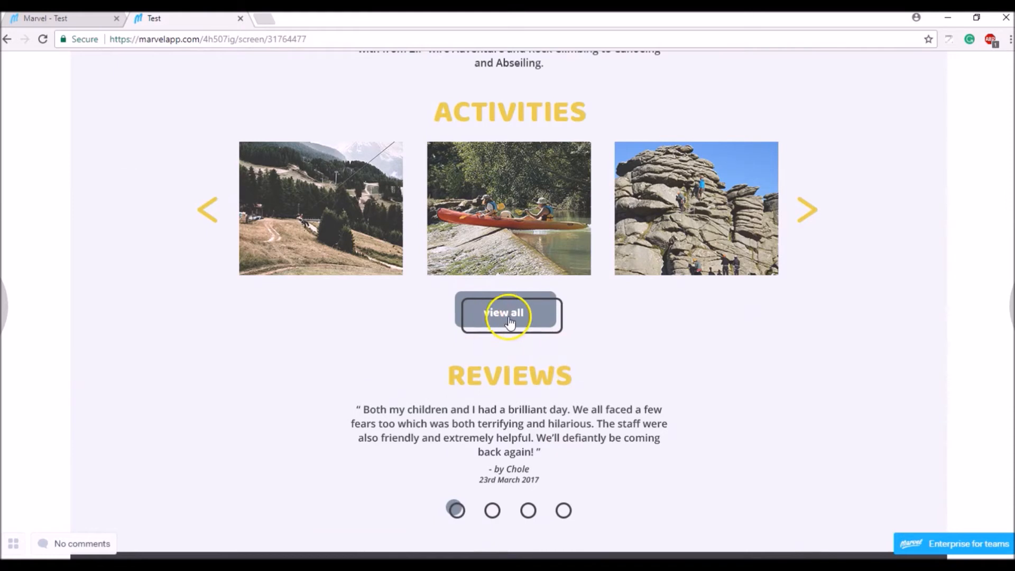
{"action": "left_click", "coordinate": [501, 318]}
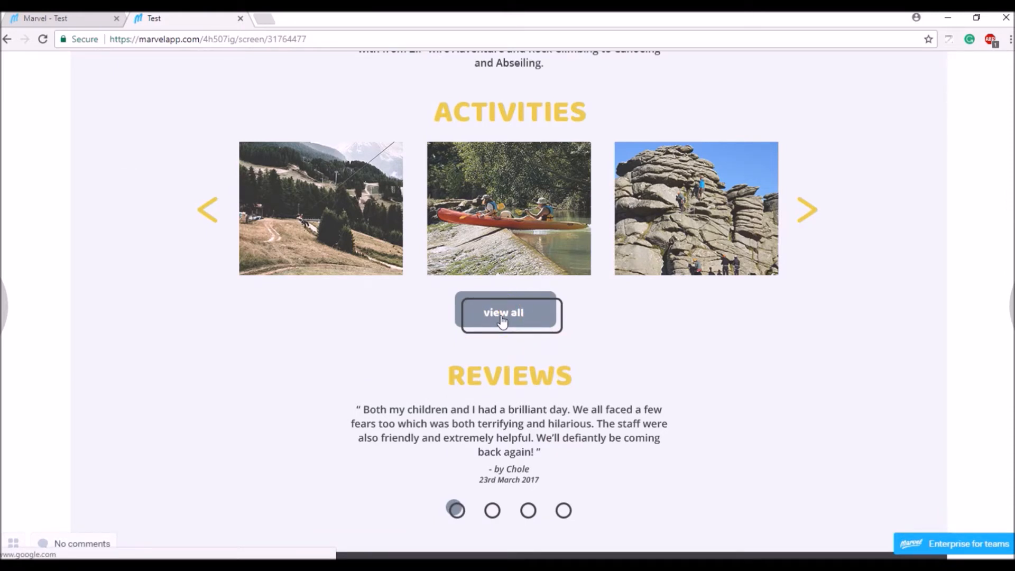
{"action": "left_click", "coordinate": [502, 319]}
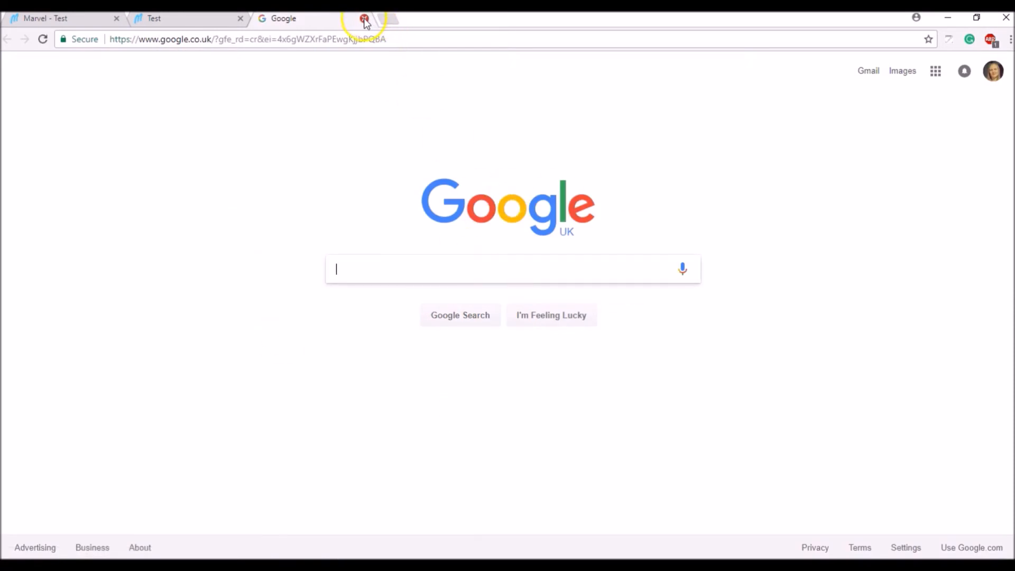
{"action": "left_click", "coordinate": [217, 21]}
{"action": "left_click", "coordinate": [72, 17]}
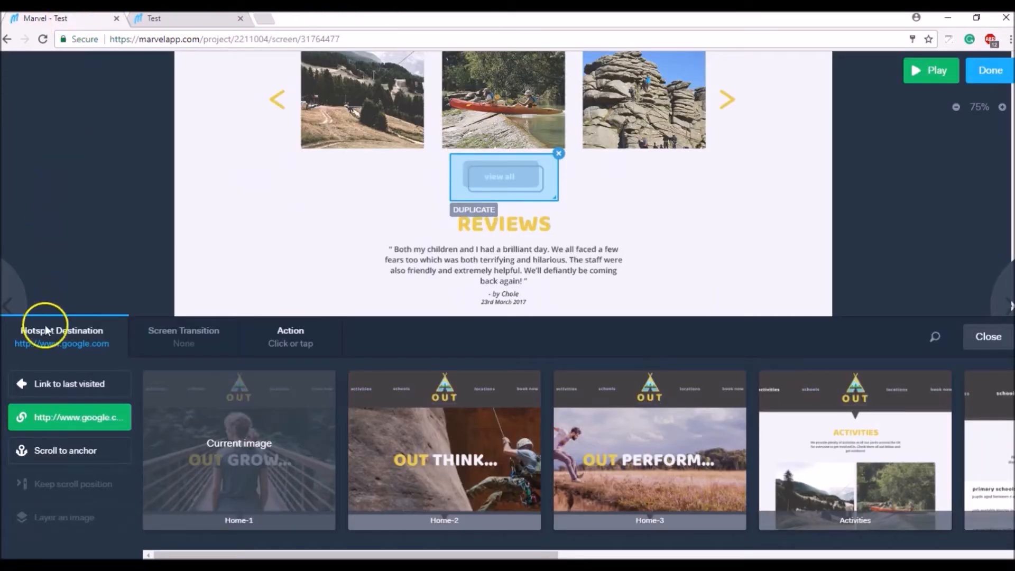
Switch the view all hotspot's link type to Email with the contact's e-mail address, save, and preview
{"action": "left_click", "coordinate": [49, 417]}
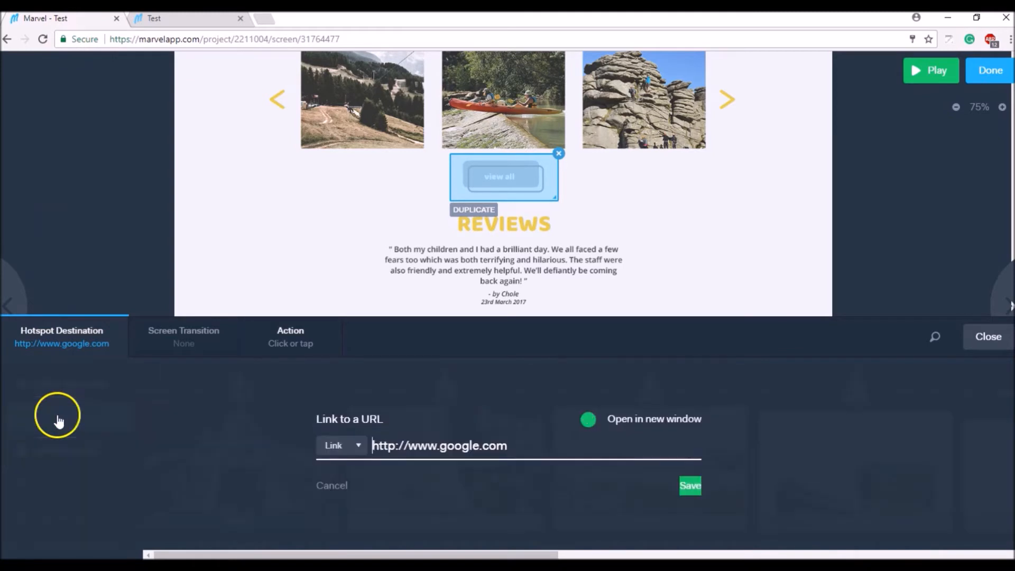
{"action": "left_click", "coordinate": [353, 448]}
{"action": "left_click", "coordinate": [336, 484]}
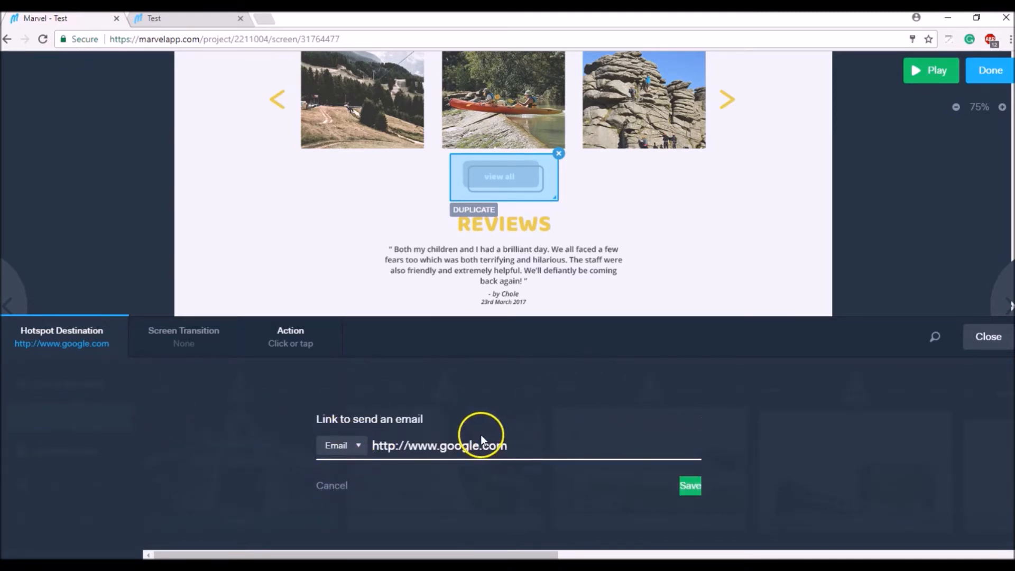
{"action": "left_click_drag", "start_coordinate": [514, 445], "coordinate": [377, 453]}
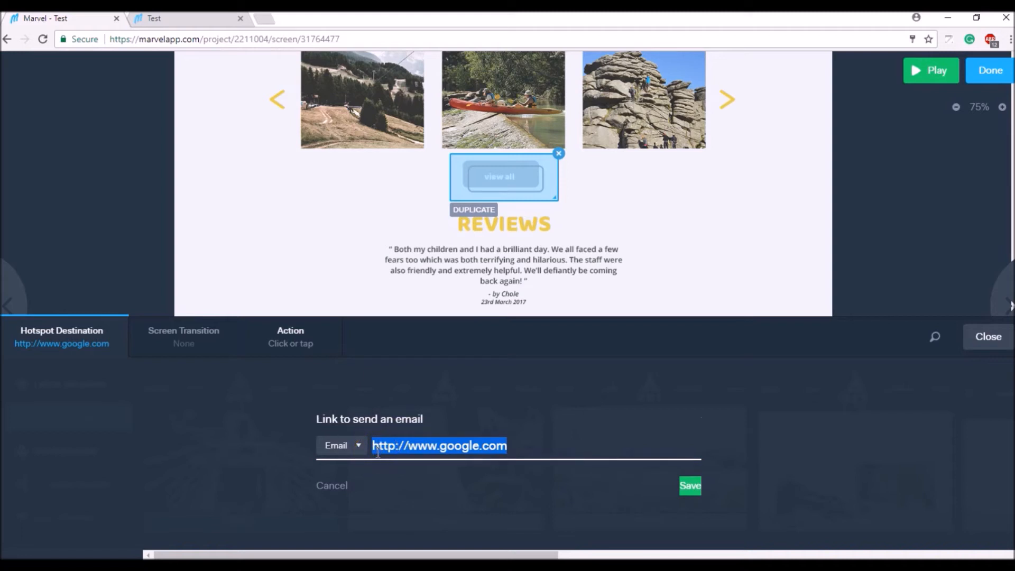
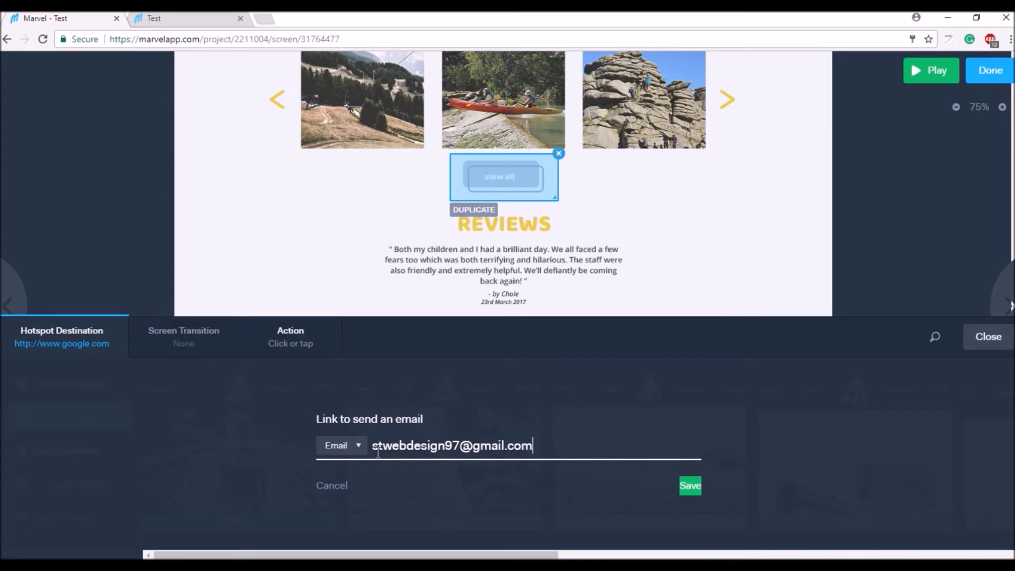
{"action": "left_click", "coordinate": [445, 445]}
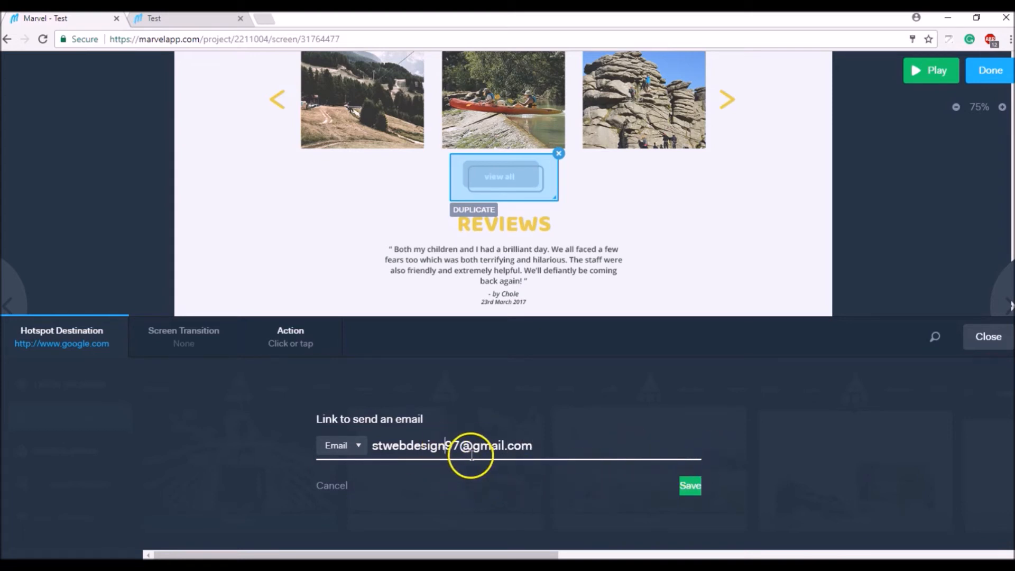
{"action": "type", "text": "er"}
{"action": "left_click", "coordinate": [690, 486]}
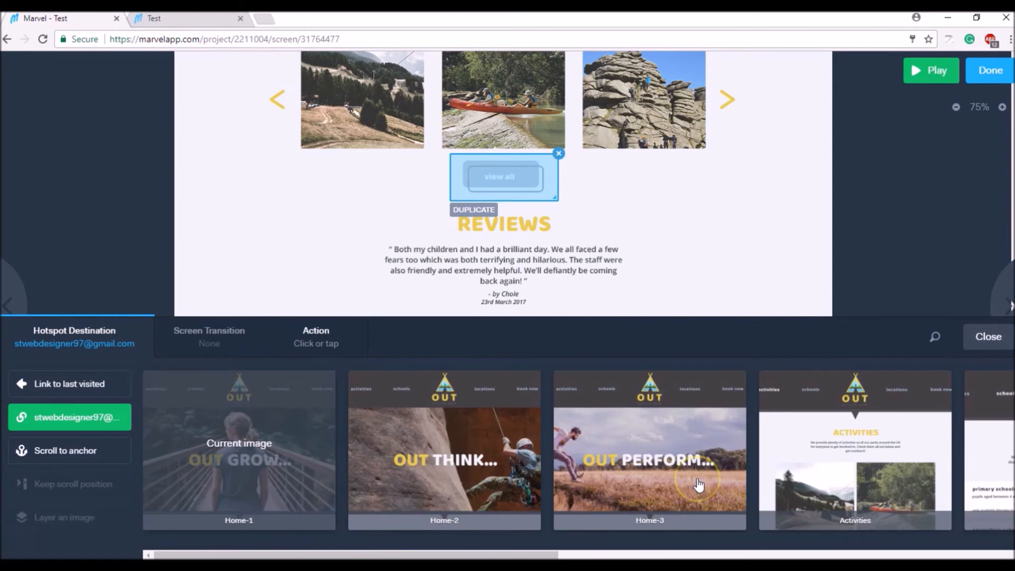
{"action": "left_click", "coordinate": [935, 72]}
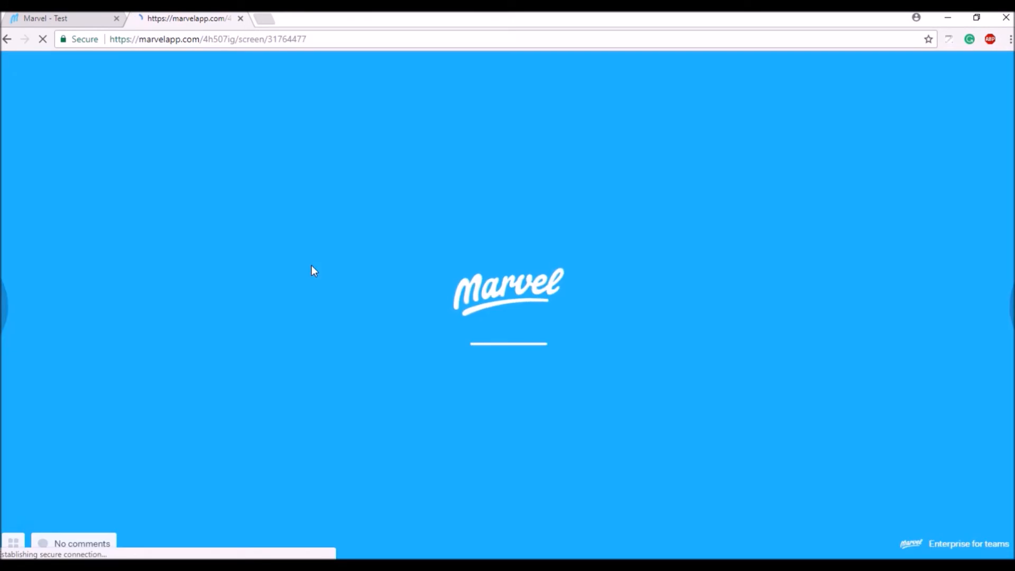
Test 'view all' in the preview, check it opens a mailto page, then close it and return to Marvel
{"action": "left_click", "coordinate": [542, 323]}
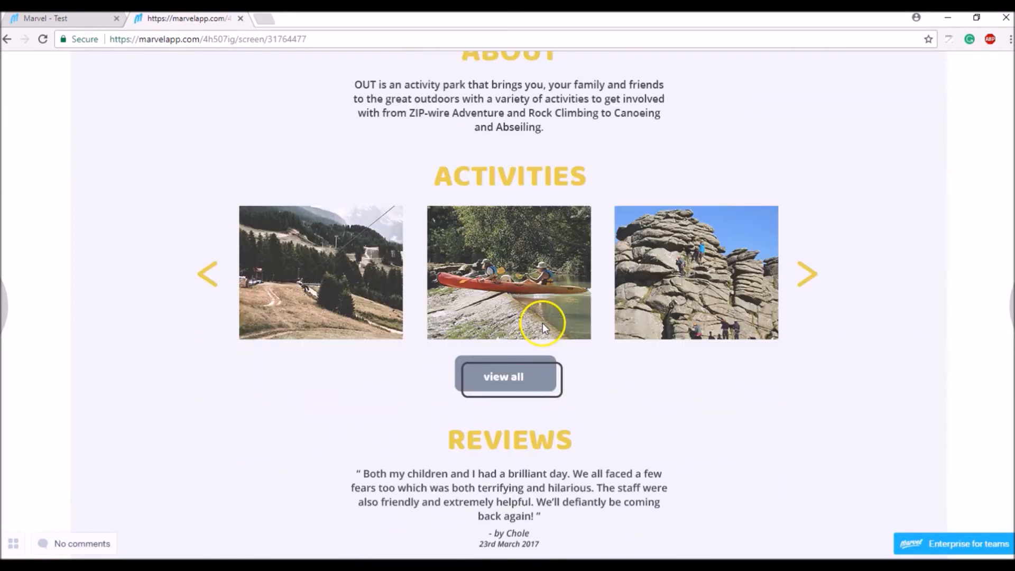
{"action": "left_click", "coordinate": [506, 377]}
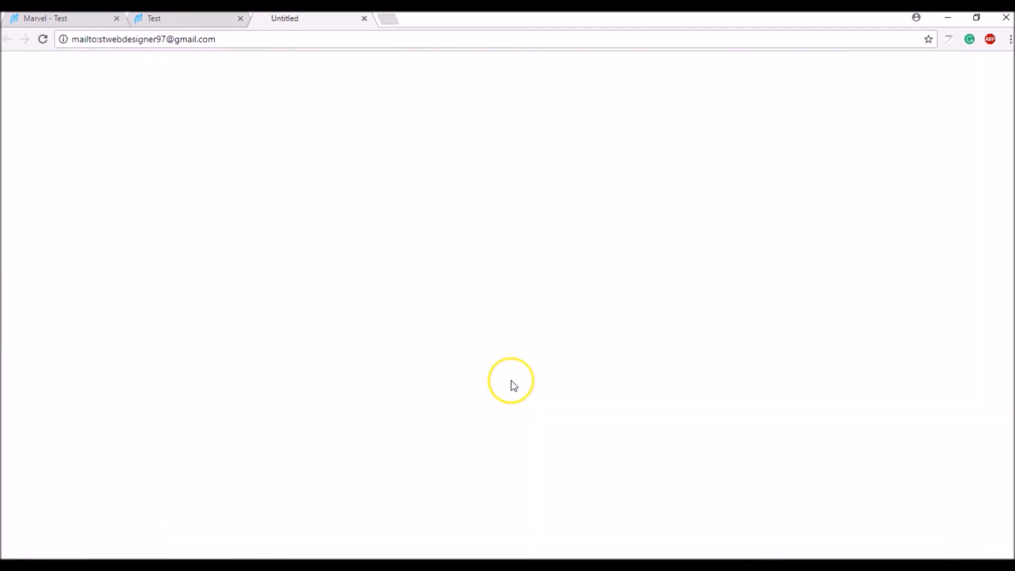
{"action": "left_click_drag", "start_coordinate": [79, 39], "coordinate": [244, 42]}
{"action": "left_click", "coordinate": [245, 43]}
{"action": "left_click", "coordinate": [364, 19]}
{"action": "left_click", "coordinate": [94, 20]}
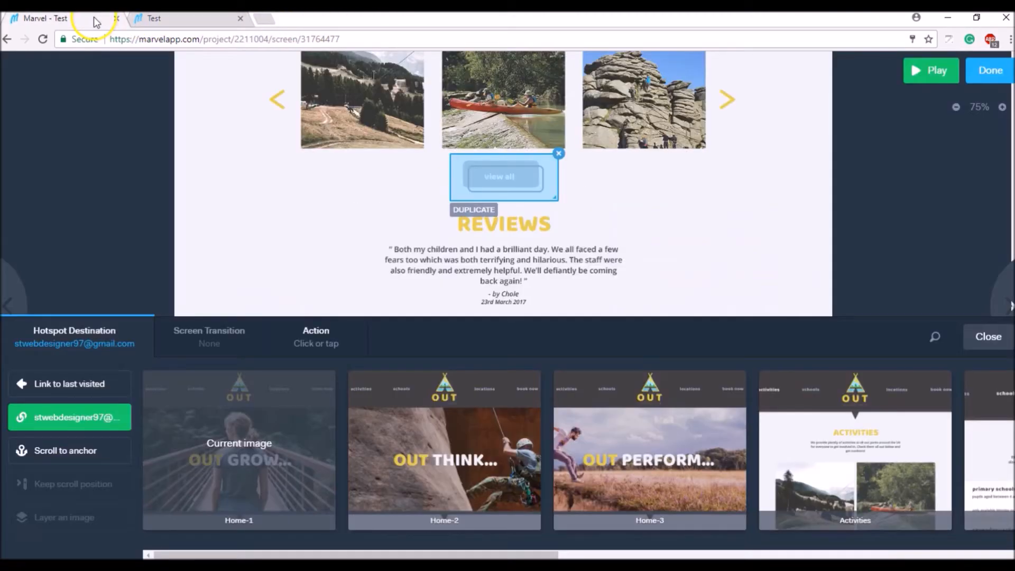
Close the Hotspot Destination panel, leaving Home-1 with its email-linked 'view all' hotspot in the editor
{"action": "left_click", "coordinate": [240, 180]}
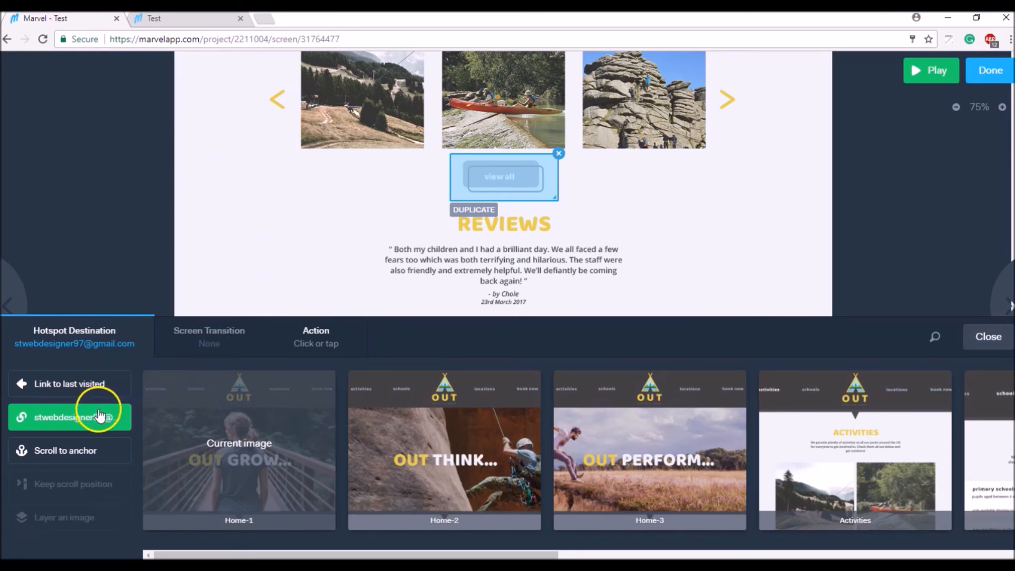
{"action": "left_click", "coordinate": [981, 336]}
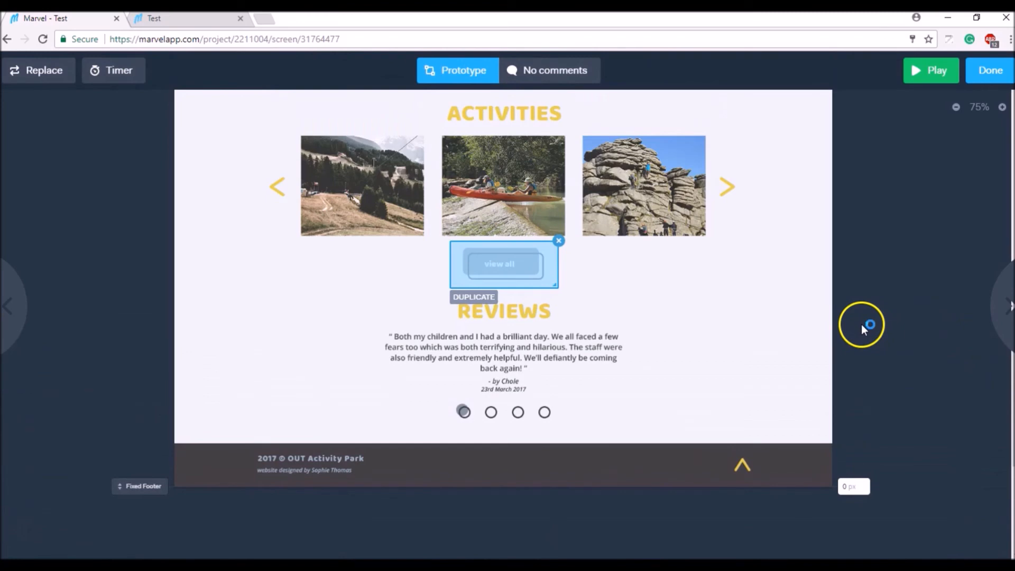